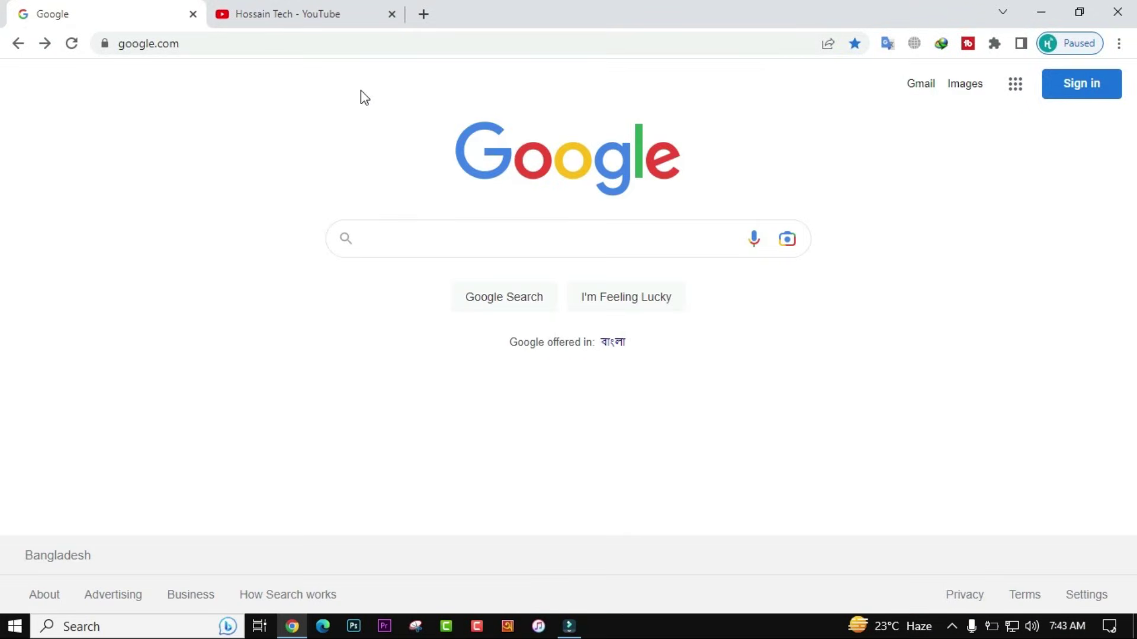
# - From the Google sign-in page, start creating a new account for personal use
pyautogui.click(1074, 90)
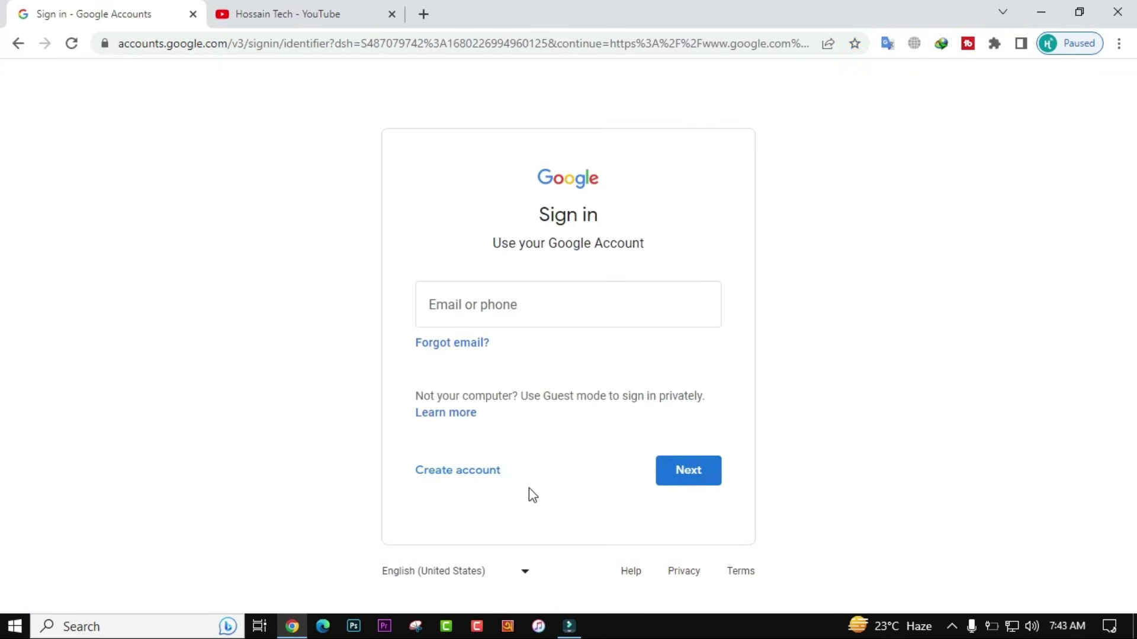
pyautogui.click(472, 463)
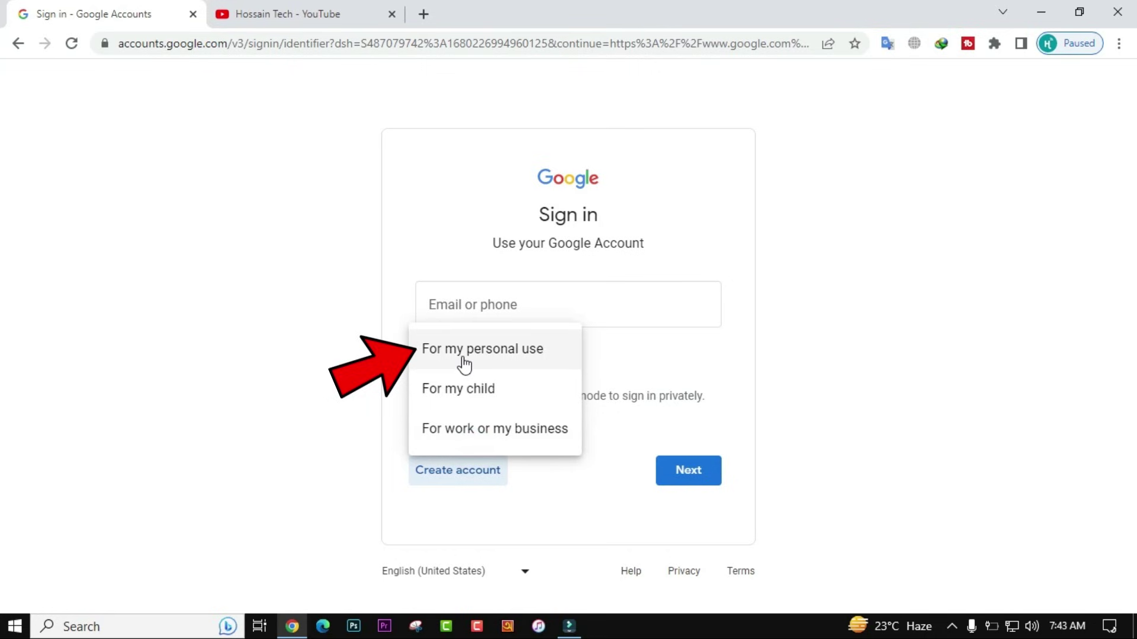
pyautogui.click(465, 357)
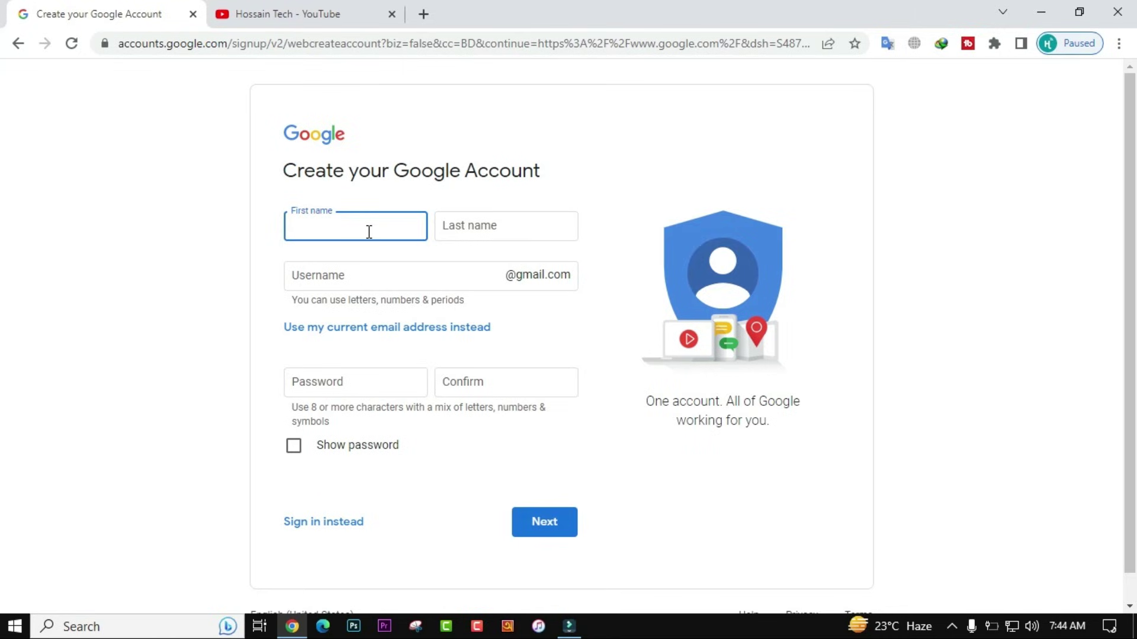
# - Enter the account holder's first and last name, correcting a typo in the first name
pyautogui.press('Tab')
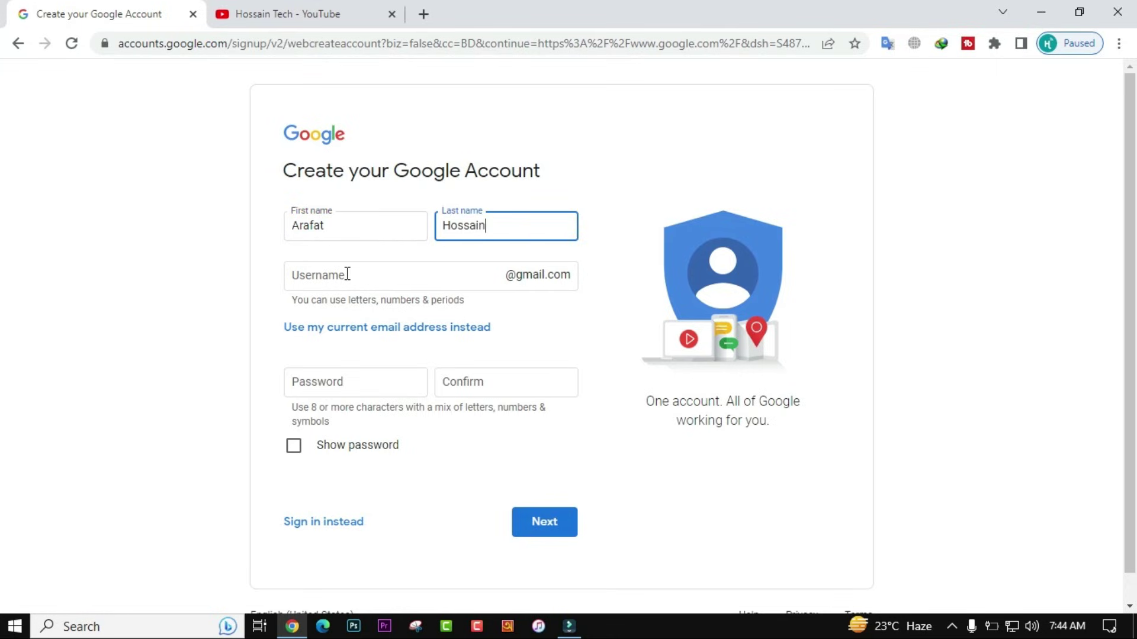
# - Choose an available Gmail username, appending 01 after the first choice was taken
pyautogui.click(348, 273)
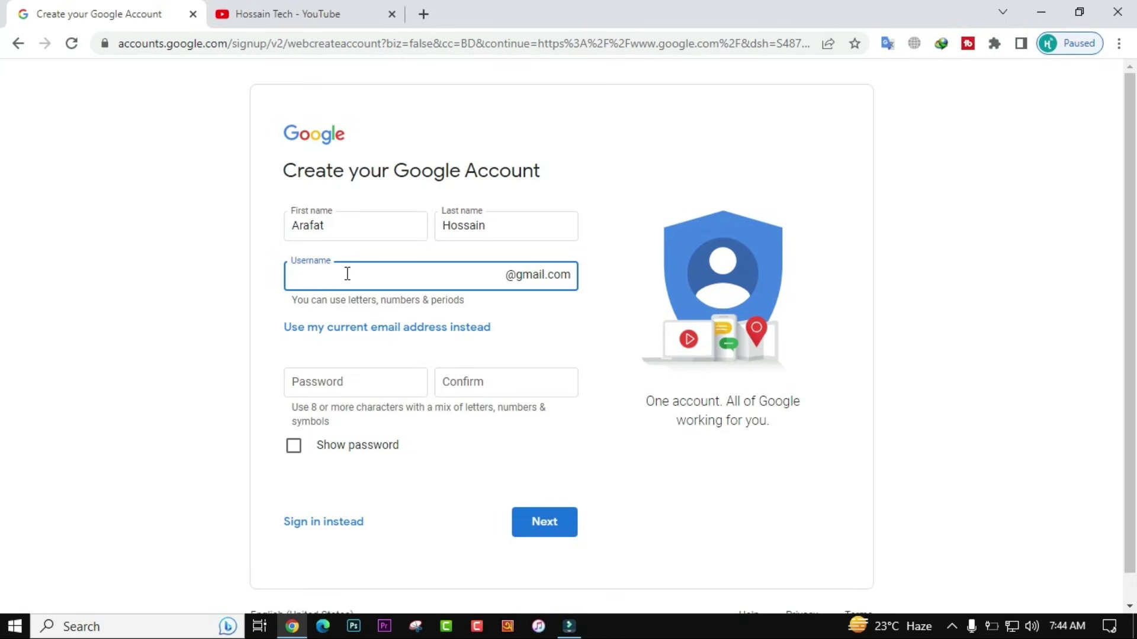
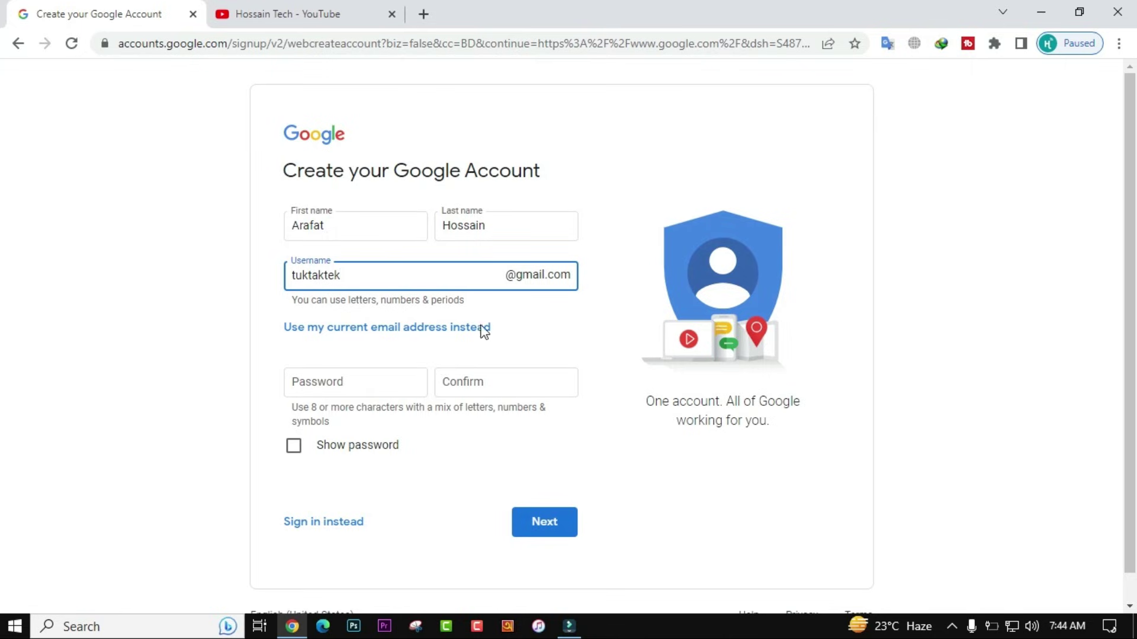
pyautogui.hotkey('shift', 'Left')
pyautogui.doubleClick(355, 277)
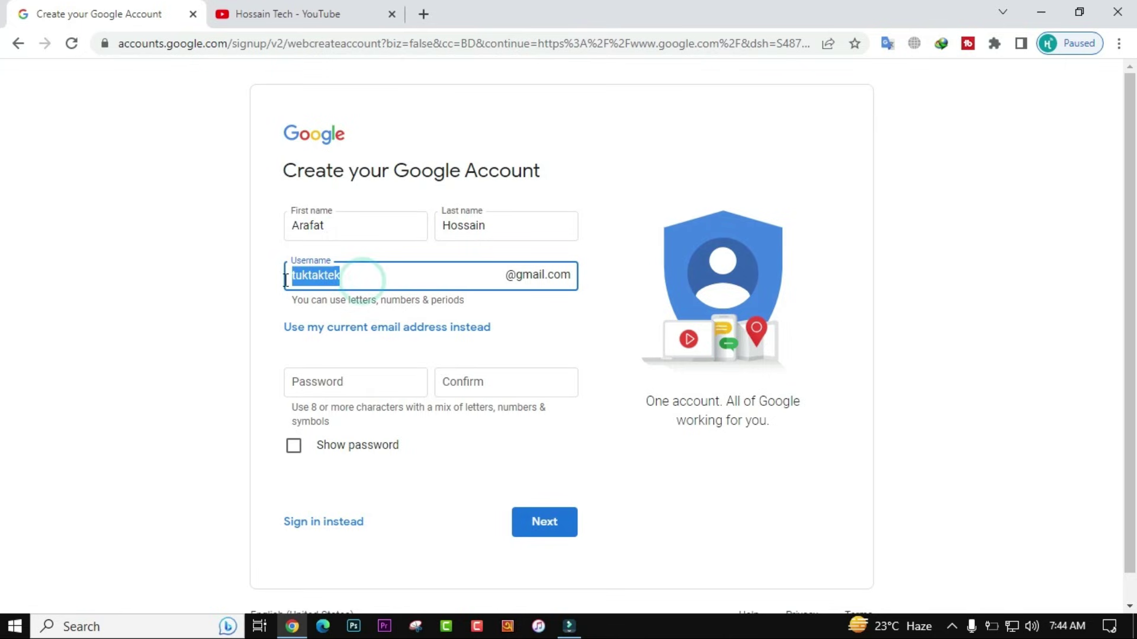
pyautogui.click(546, 332)
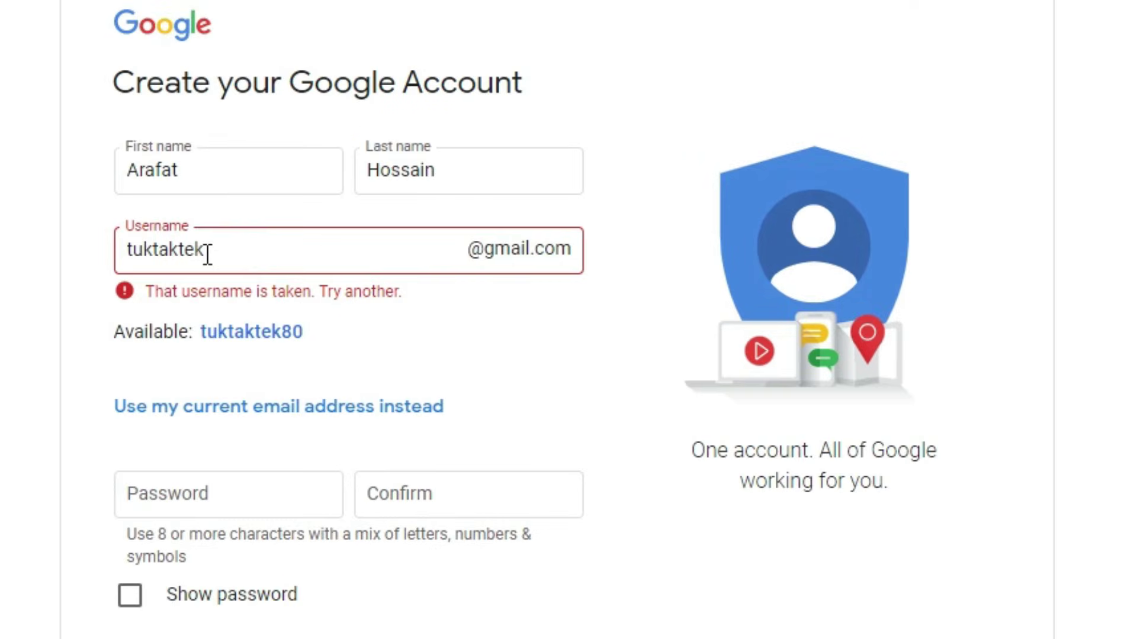
pyautogui.click(208, 253)
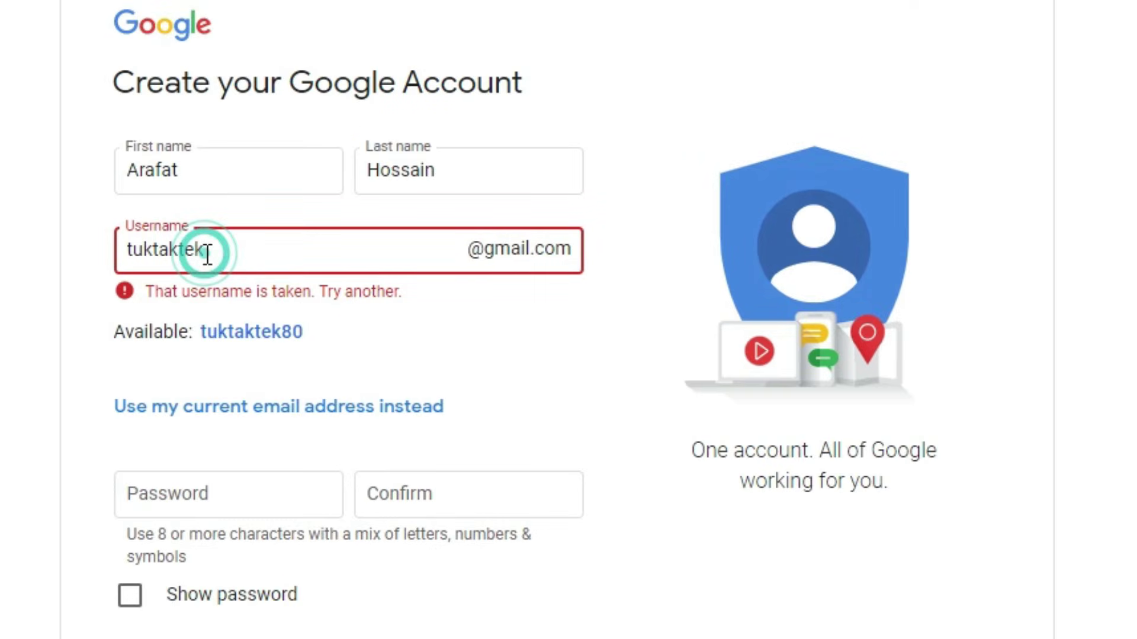
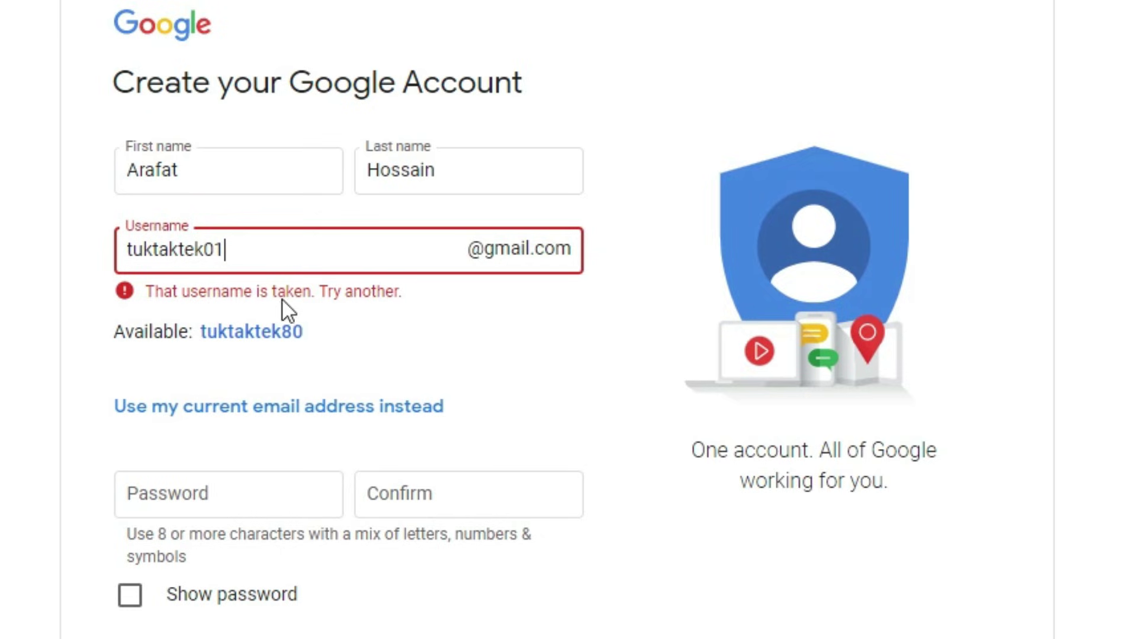
pyautogui.click(444, 327)
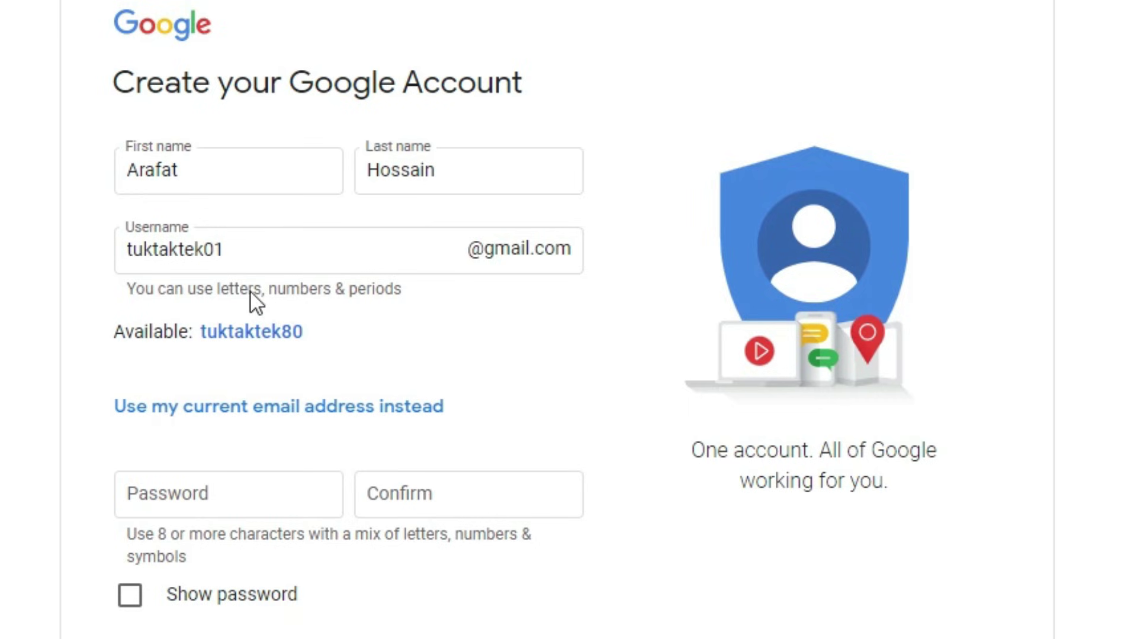
pyautogui.click(243, 247)
pyautogui.moveTo(243, 246); pyautogui.dragTo(213, 257)
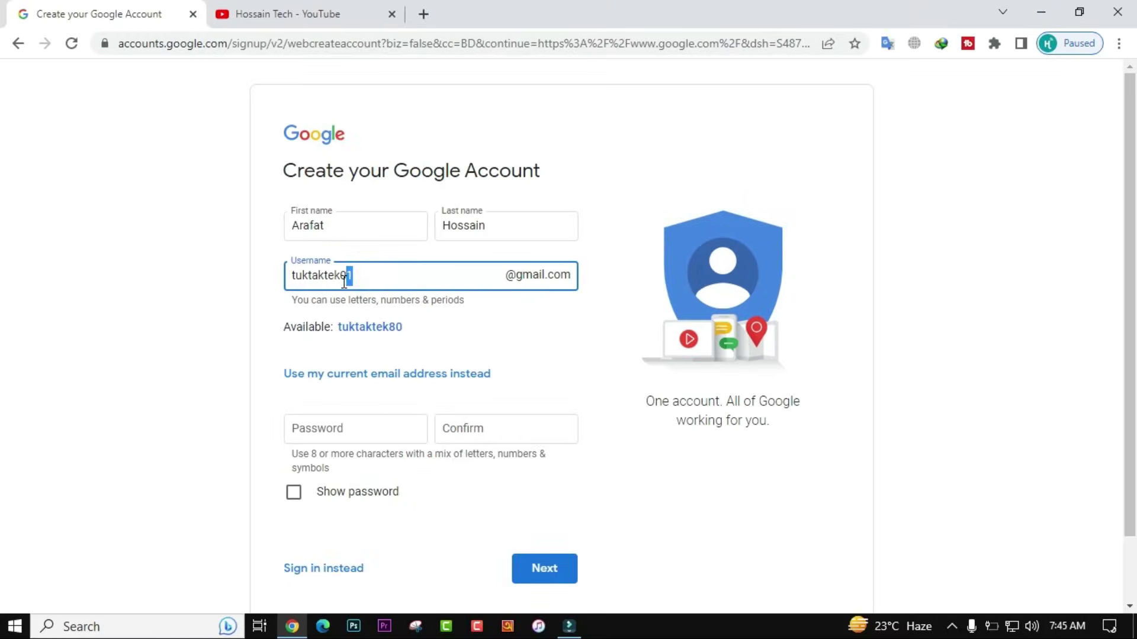
pyautogui.click(549, 334)
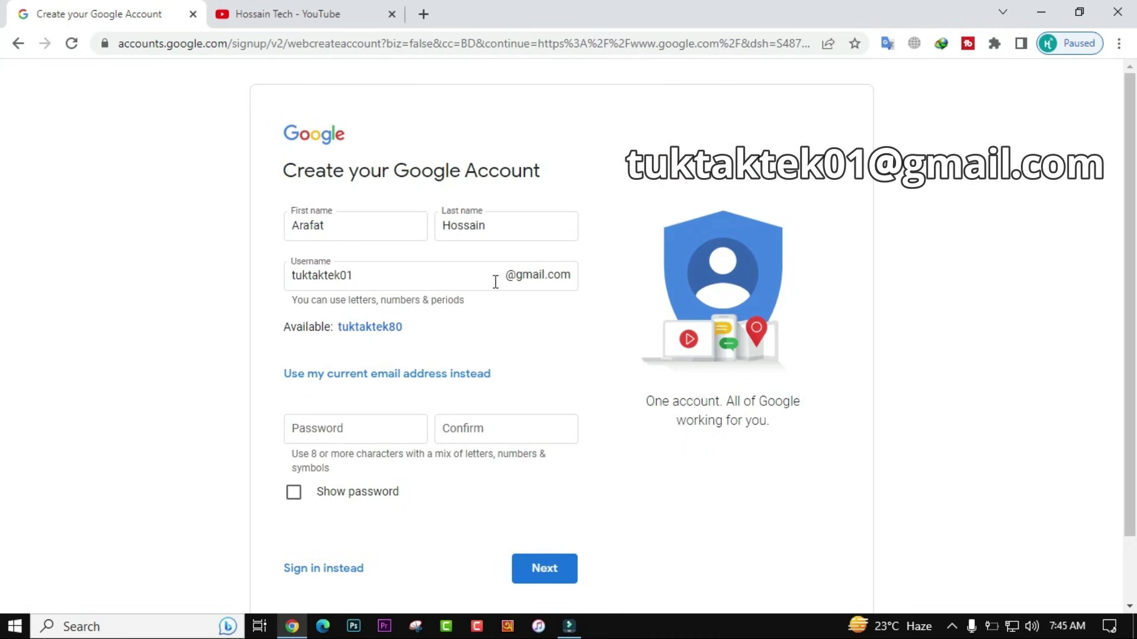
pyautogui.click(373, 431)
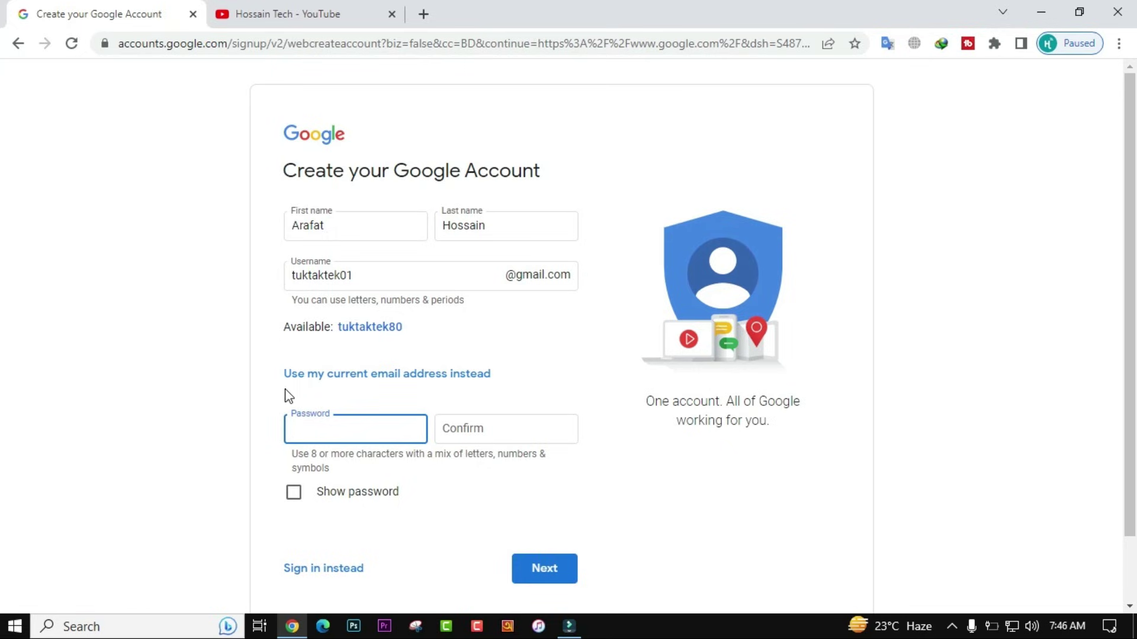
# - Set and confirm the account password, hide it again, and submit the sign-up form
pyautogui.click(304, 497)
pyautogui.click(350, 436)
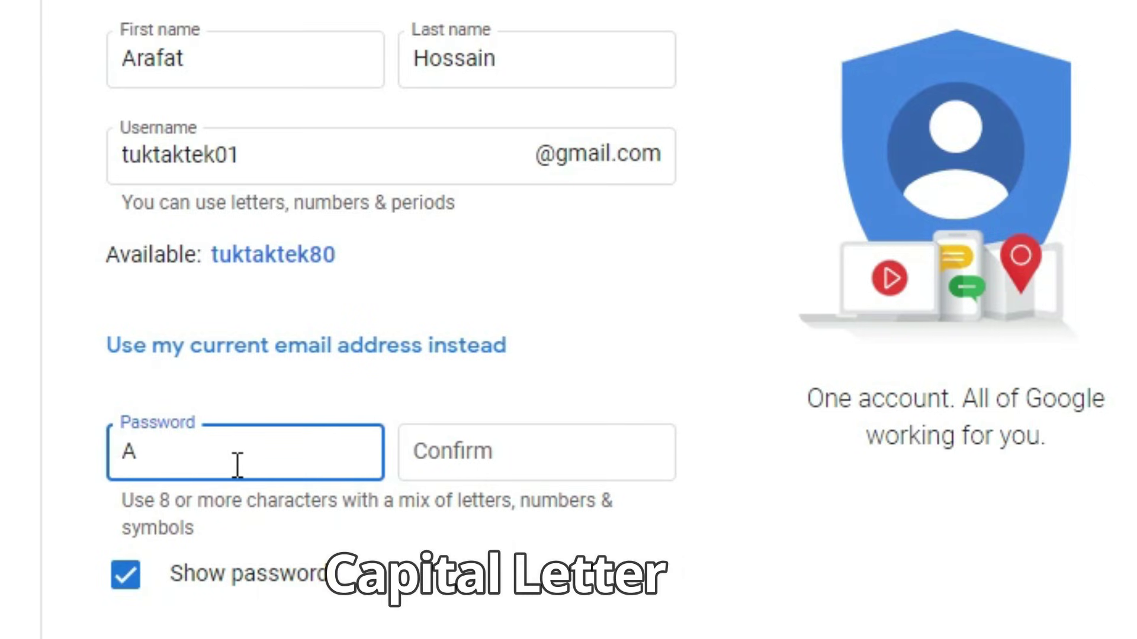
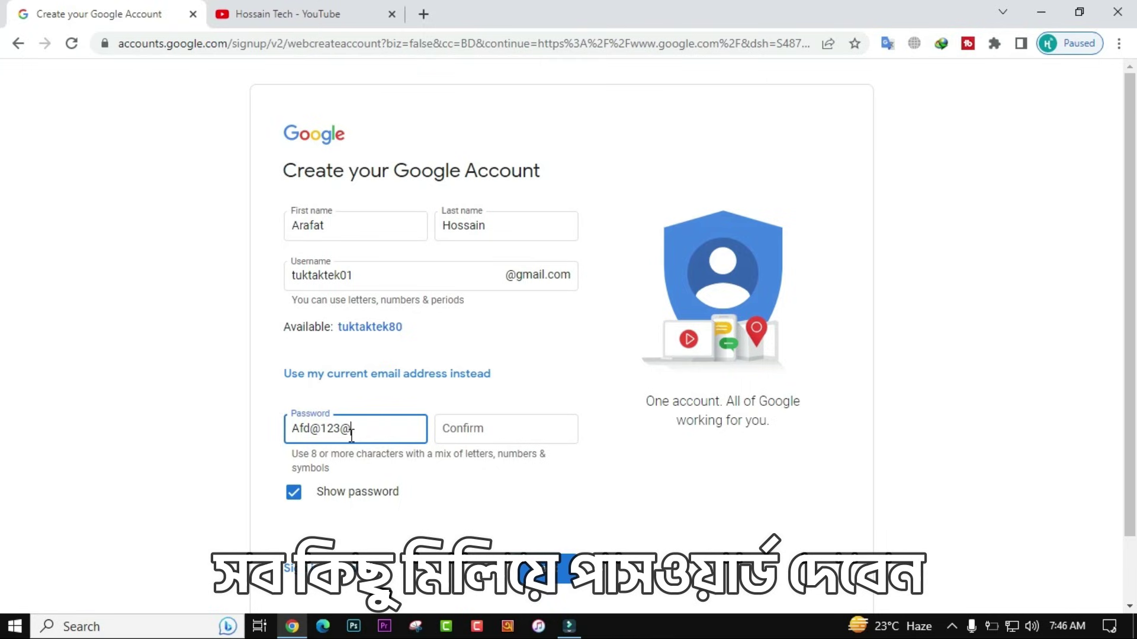
pyautogui.click(294, 493)
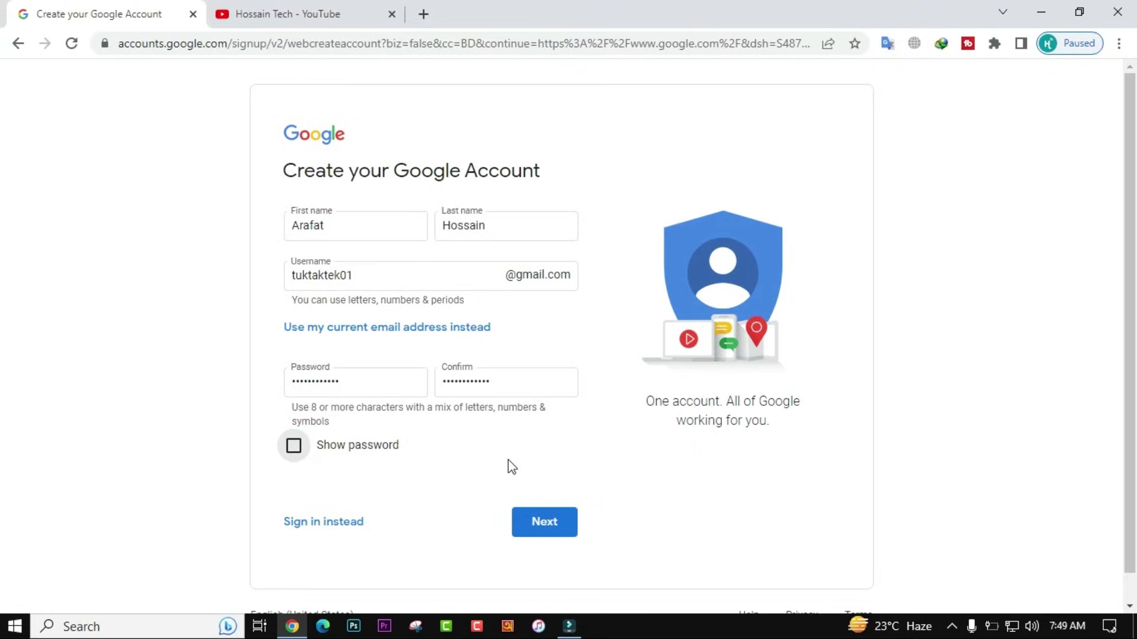
pyautogui.click(558, 539)
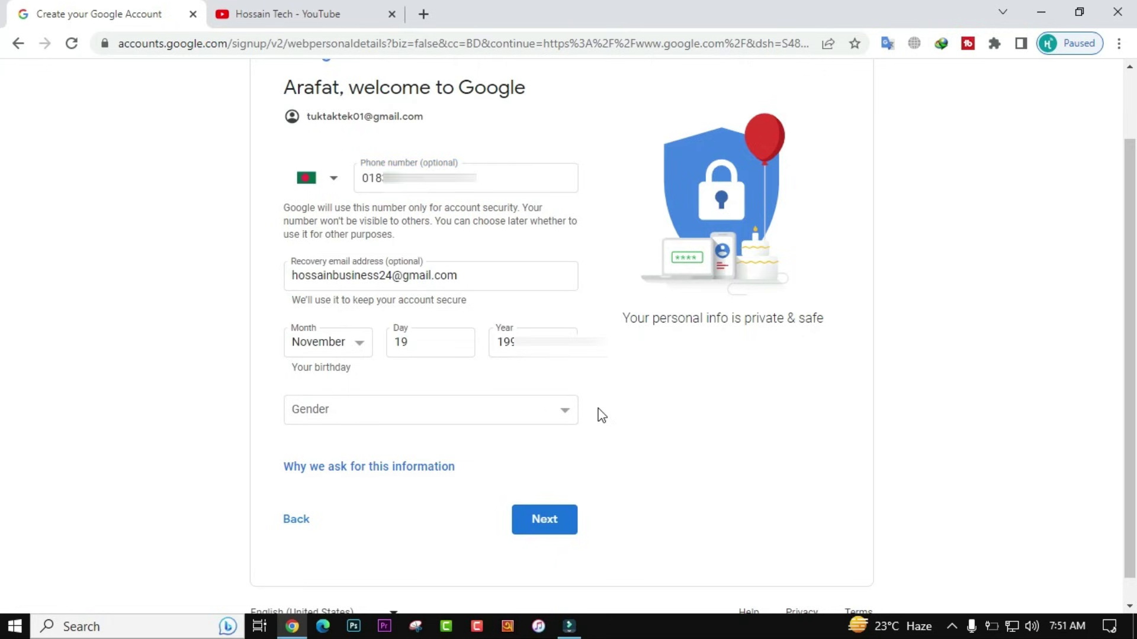
# - Set the gender to Male and continue to the next sign-up step
pyautogui.click(569, 412)
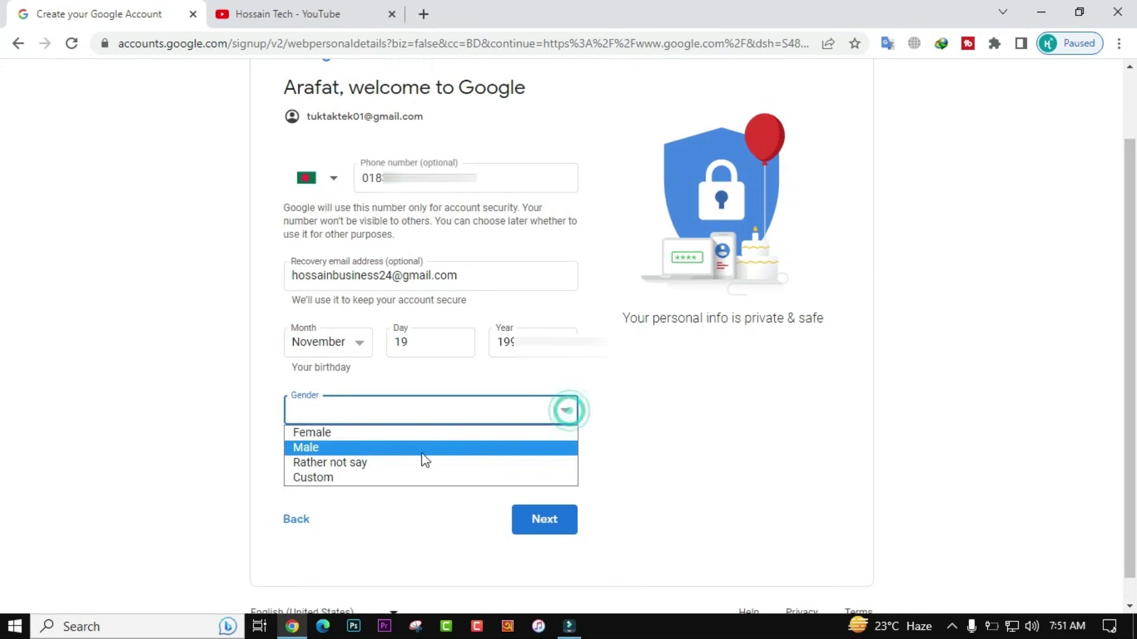
pyautogui.click(354, 450)
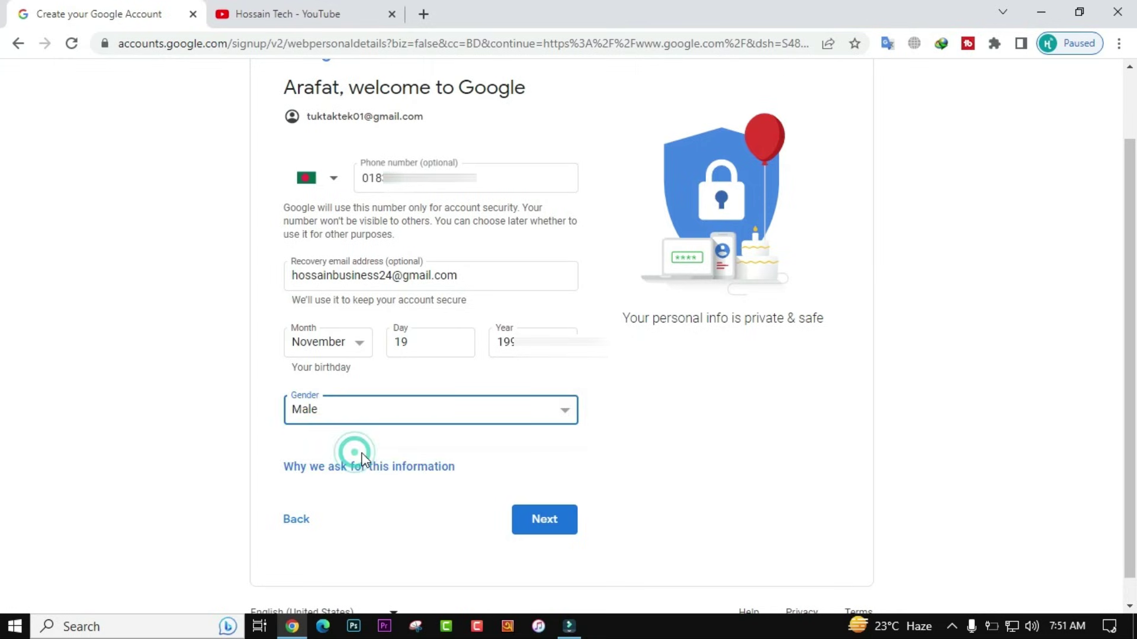
pyautogui.click(552, 522)
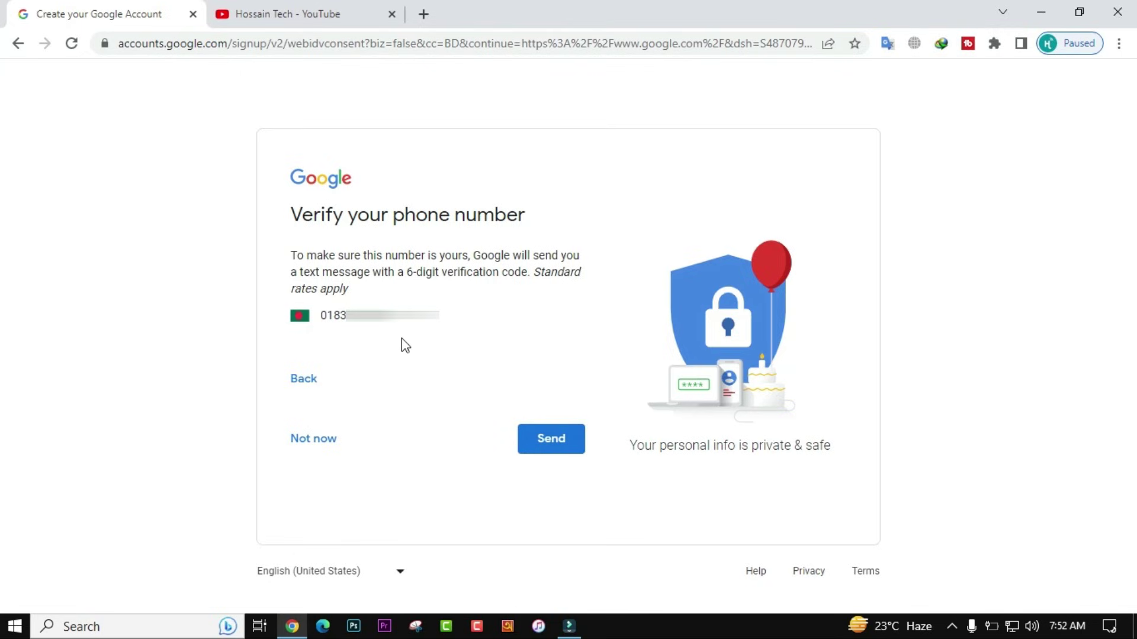
# - Verify the phone number with the six-digit code texted to it
pyautogui.click(530, 436)
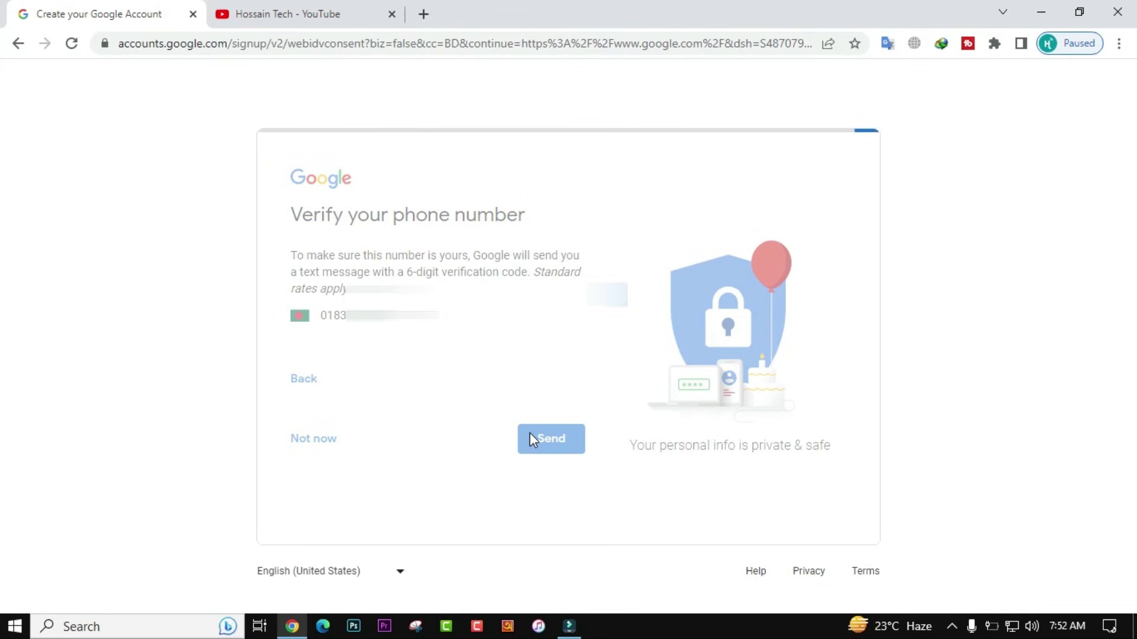
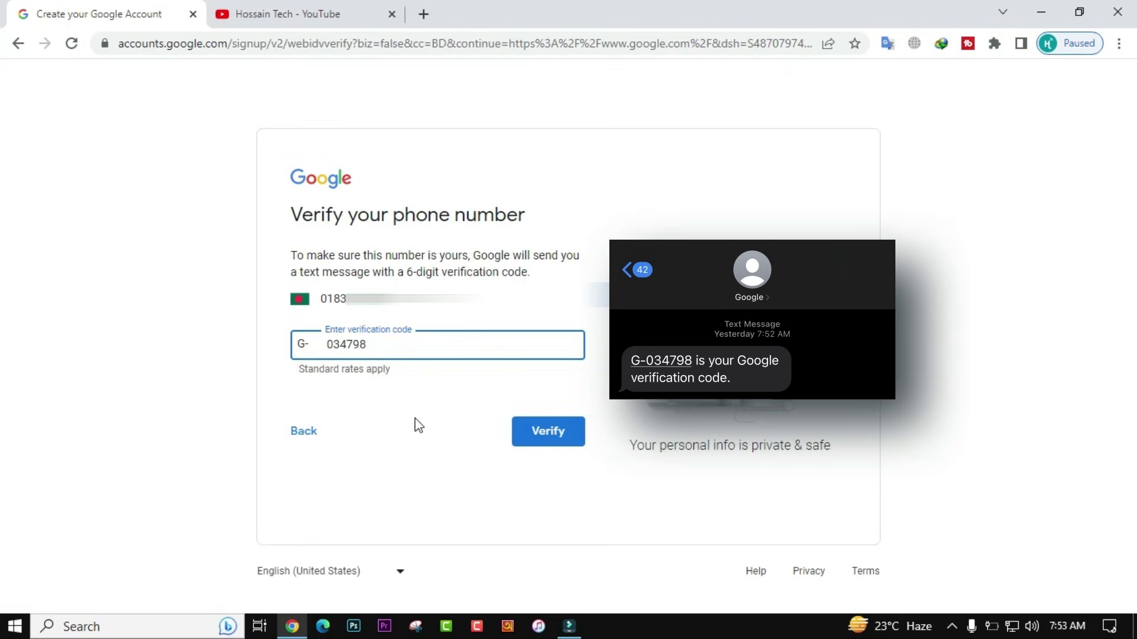
pyautogui.click(568, 435)
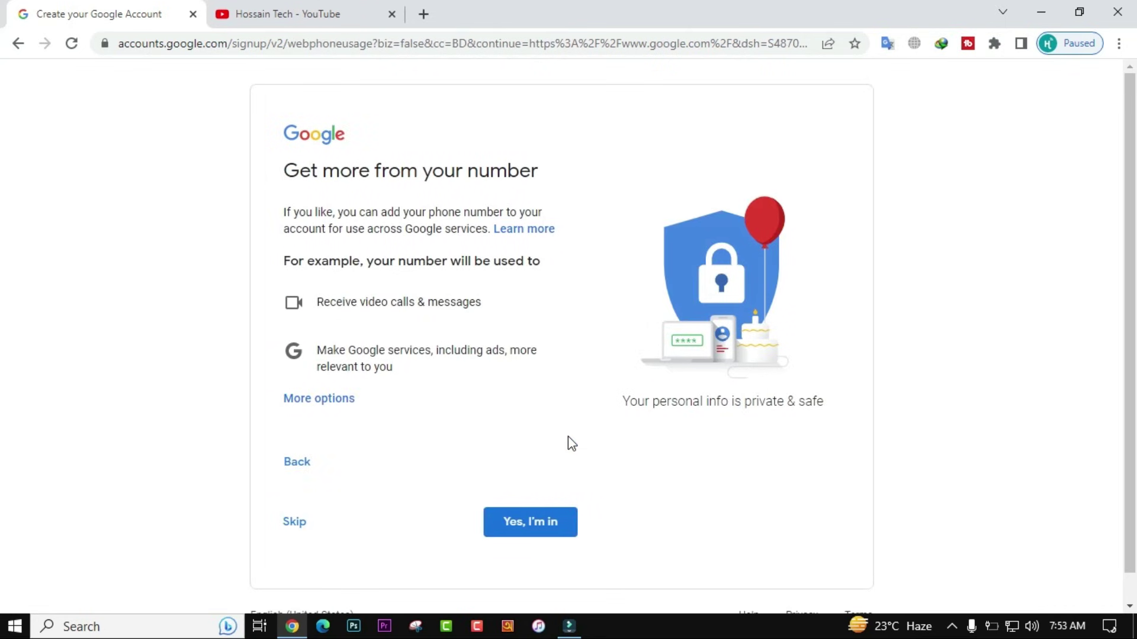
# - Add the phone number, agree to the privacy terms, and accept the new Chrome profile
pyautogui.click(510, 529)
pyautogui.scroll(-15, 603, 471)
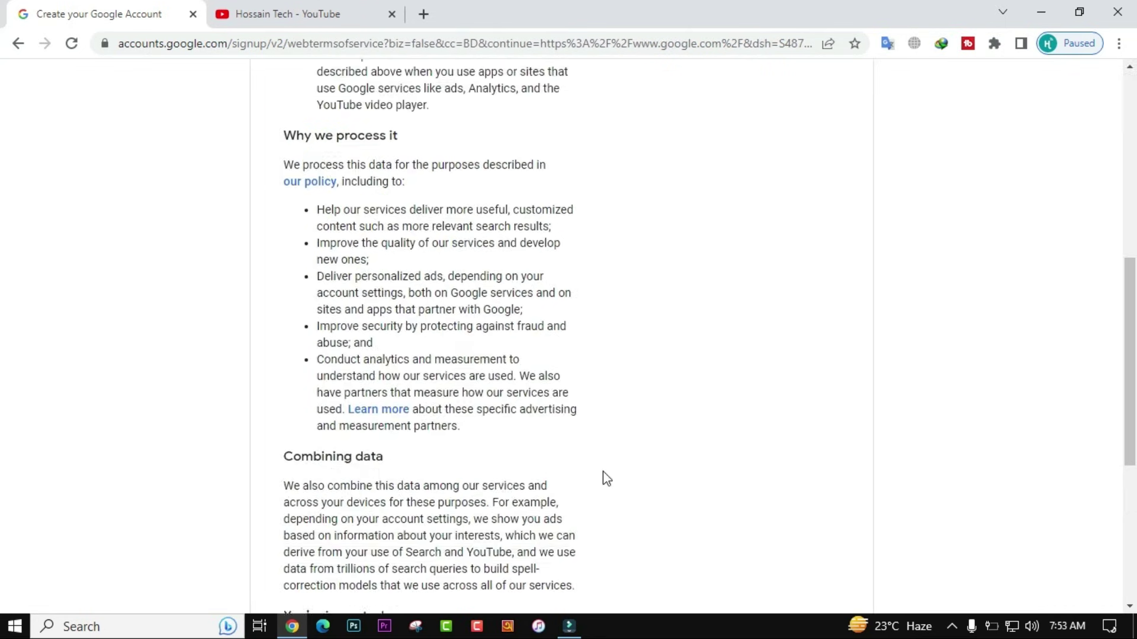
pyautogui.click(558, 503)
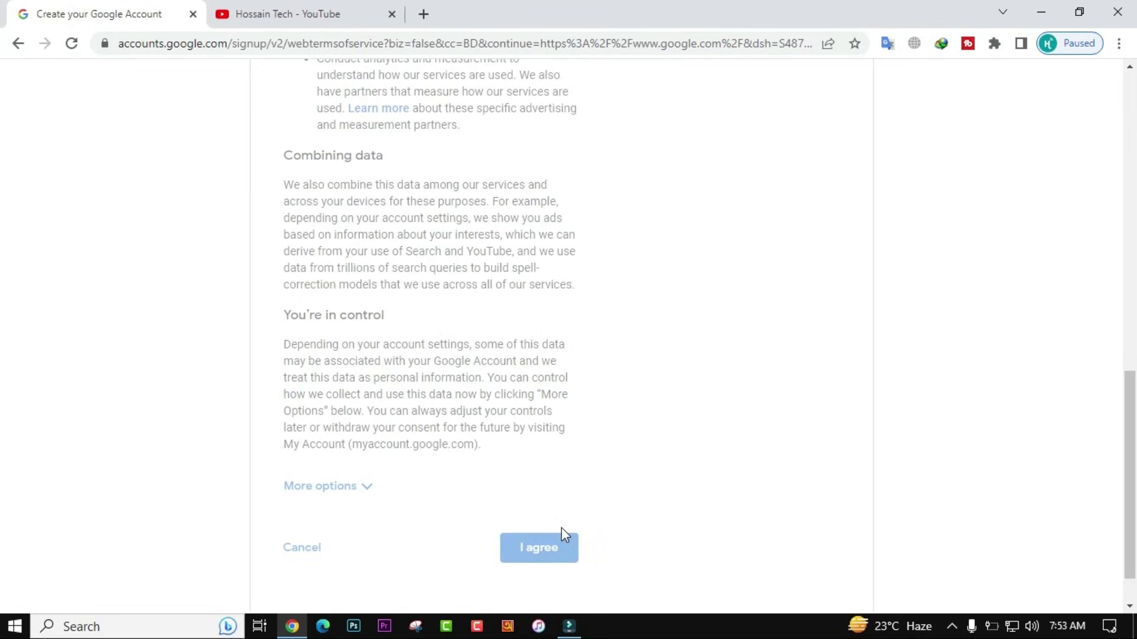
pyautogui.click(546, 556)
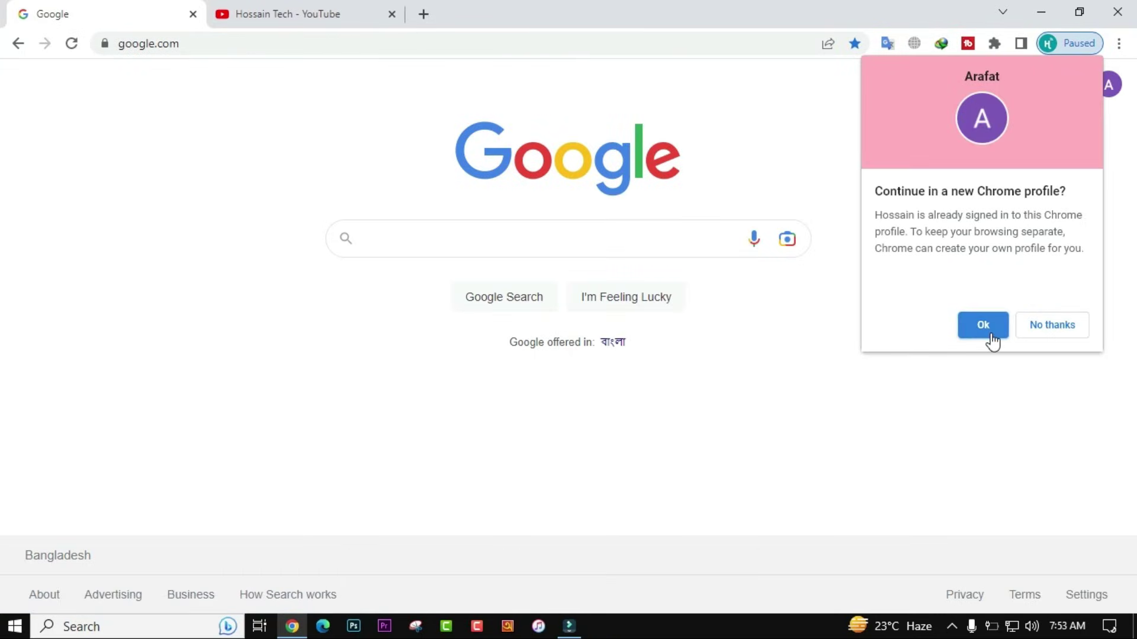
pyautogui.click(991, 336)
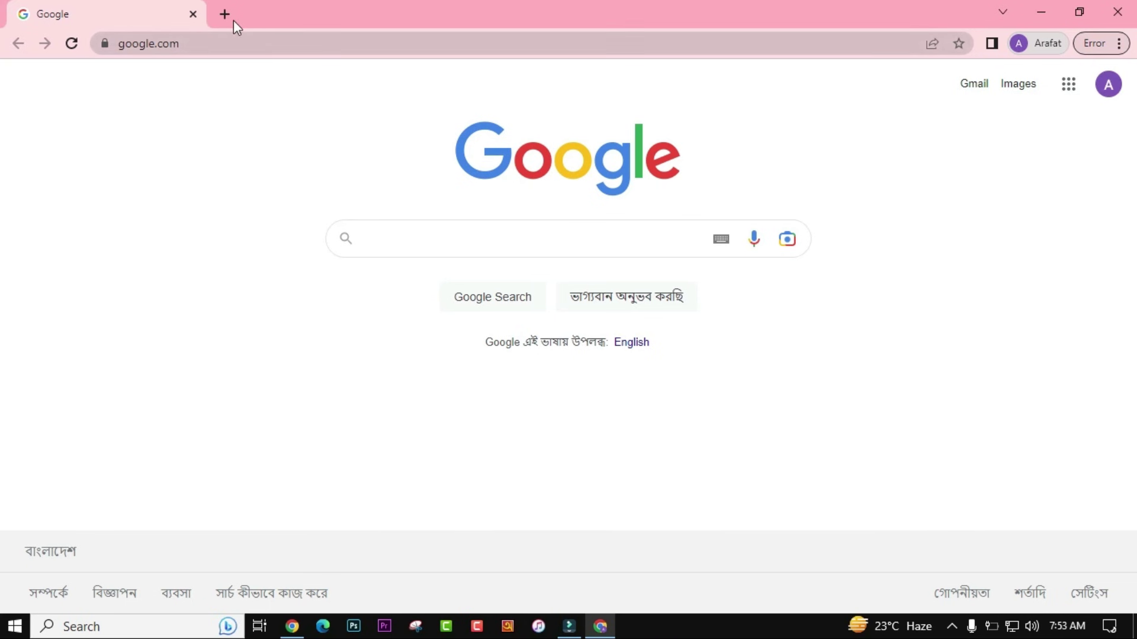
# - Load youtube.com in a new tab and open the profile avatar's account menu
pyautogui.click(229, 17)
pyautogui.click(188, 43)
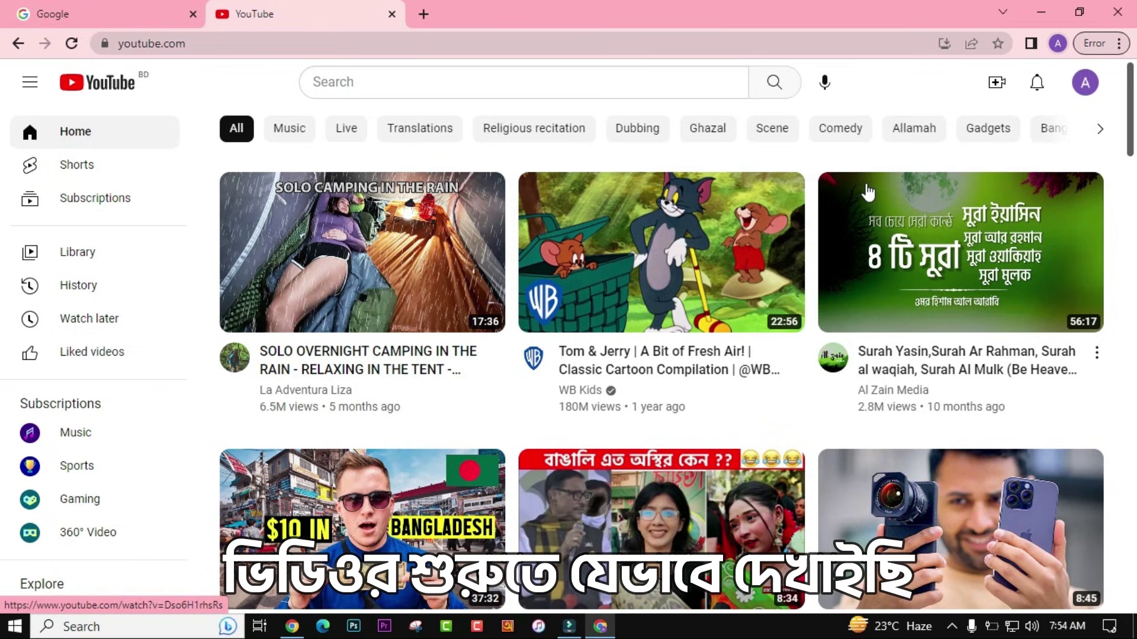
pyautogui.click(1085, 93)
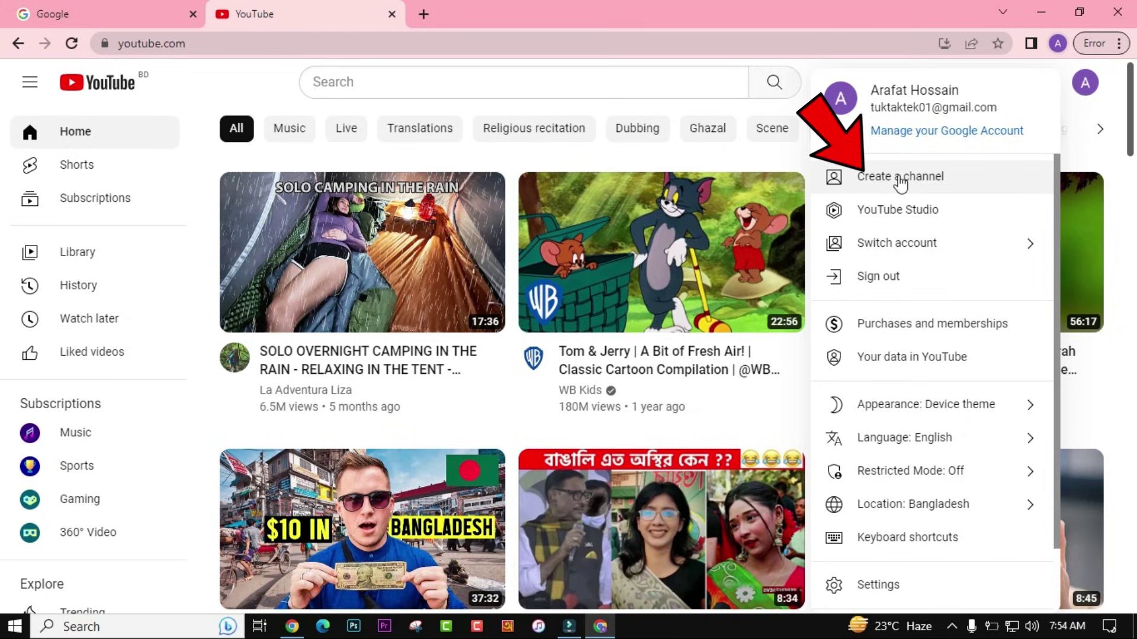
# - Replace the prefilled channel name with TukTakTek, drop the trailing space, and create the channel
pyautogui.click(901, 178)
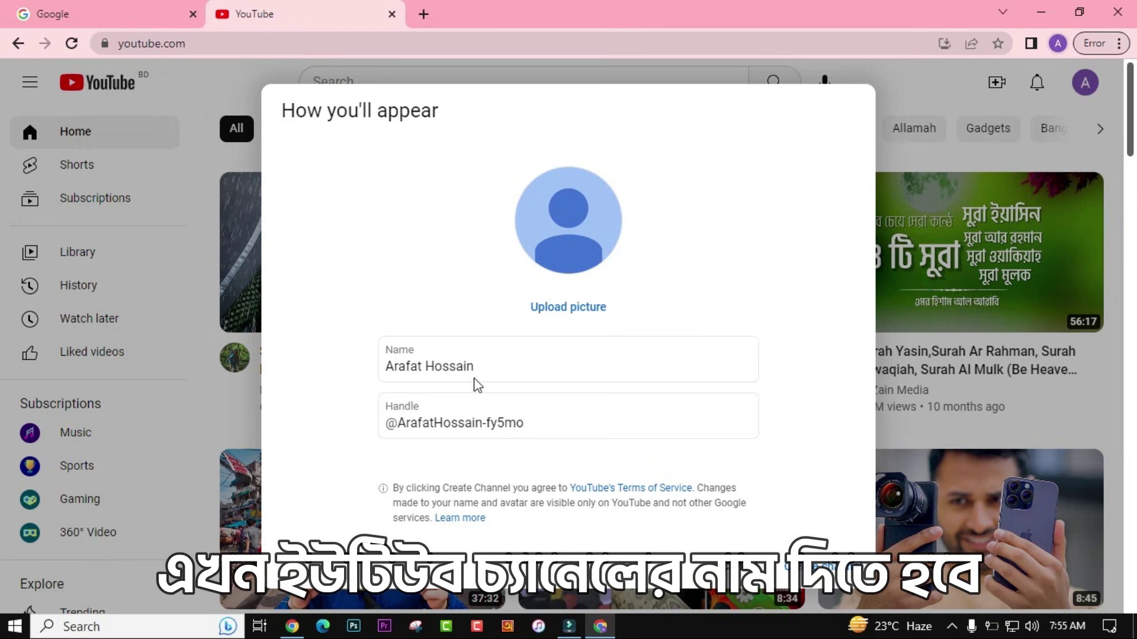
pyautogui.moveTo(480, 367); pyautogui.dragTo(383, 370)
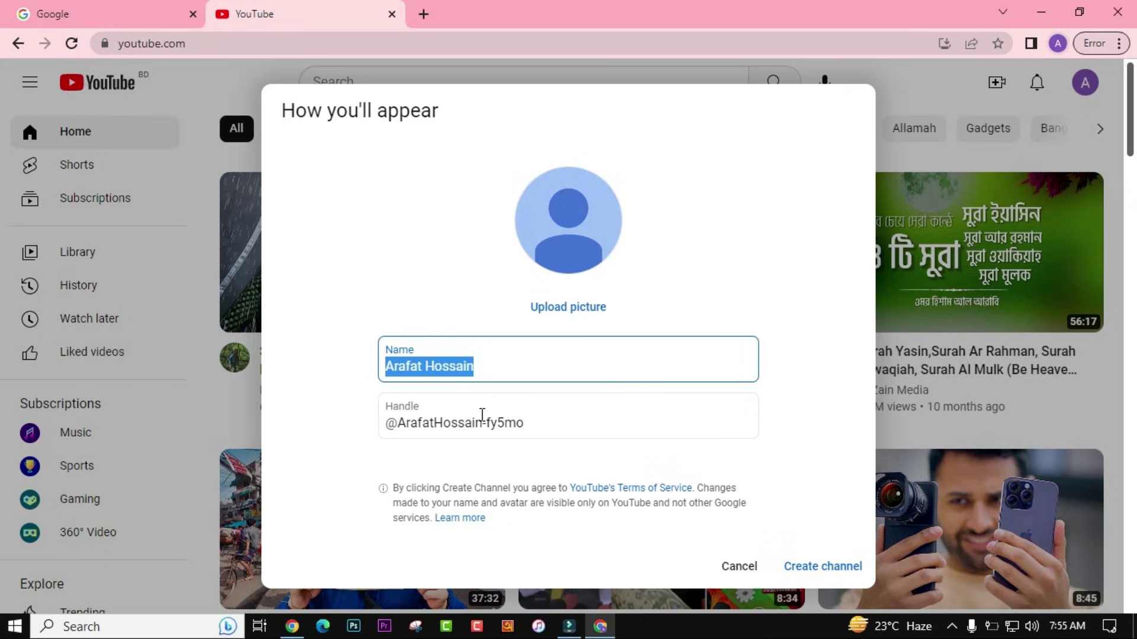
pyautogui.moveTo(500, 365); pyautogui.dragTo(349, 374)
pyautogui.write('T')
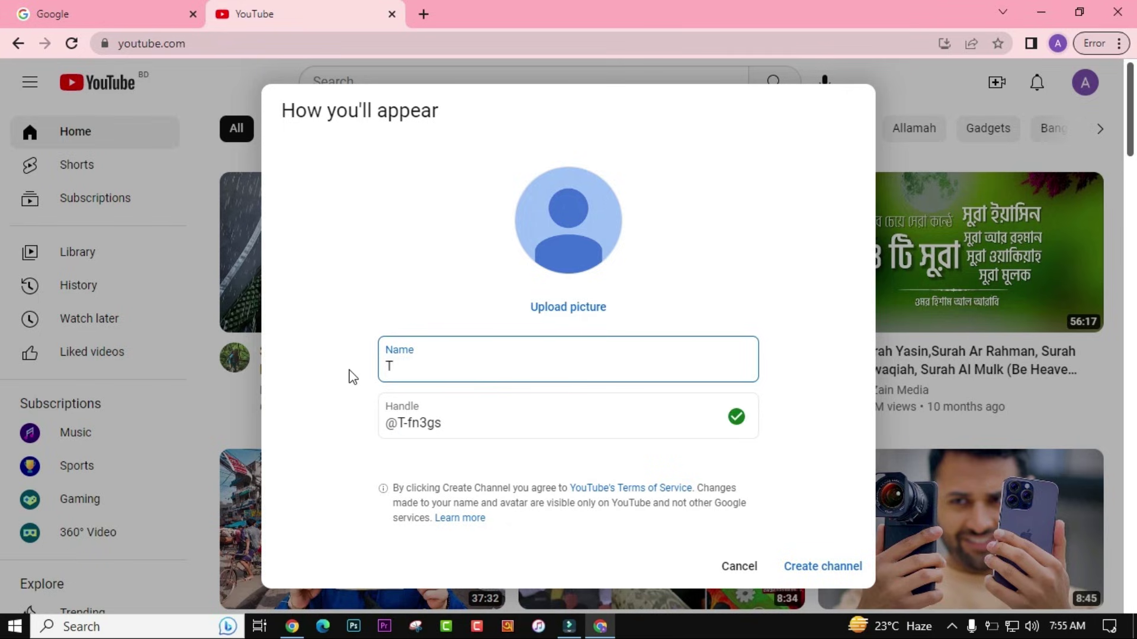
pyautogui.write('ukTak')
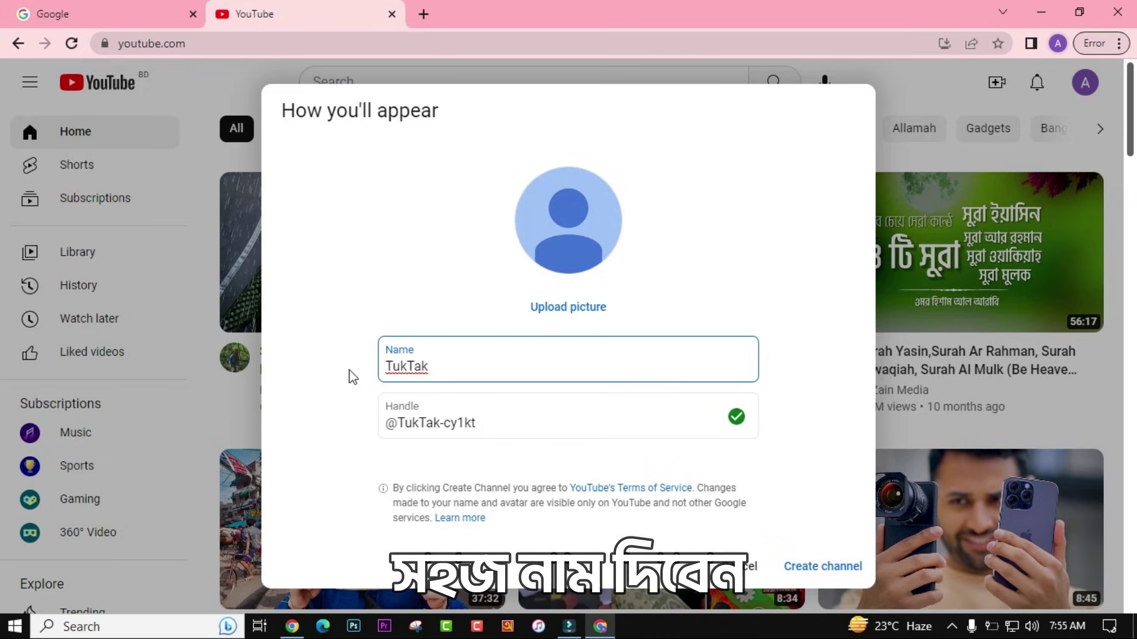
pyautogui.write('T')
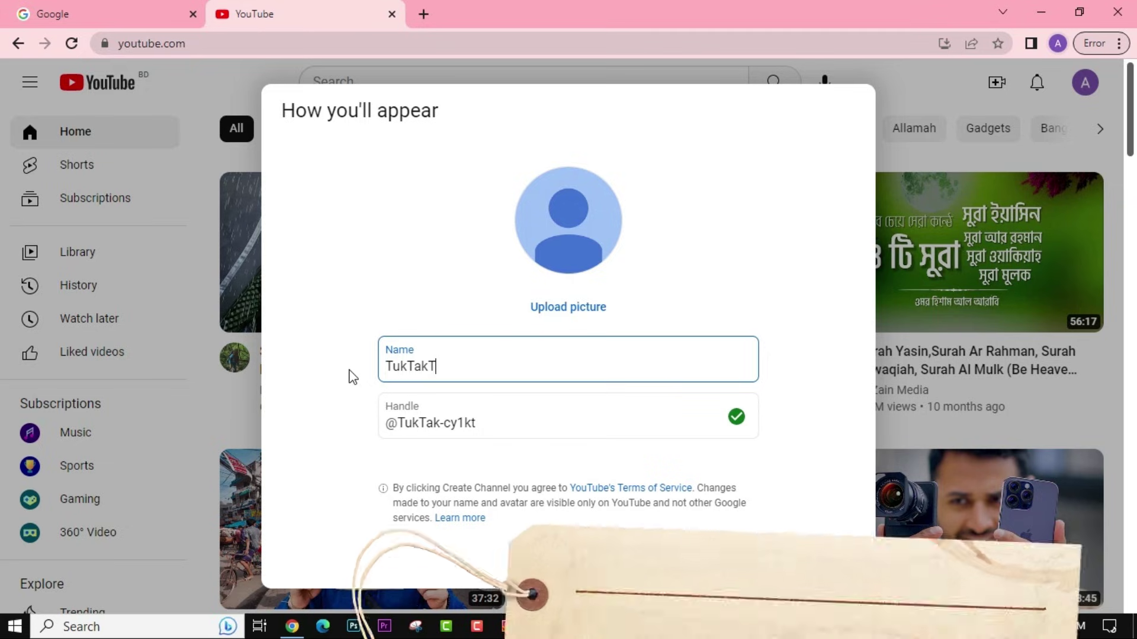
pyautogui.write('ek')
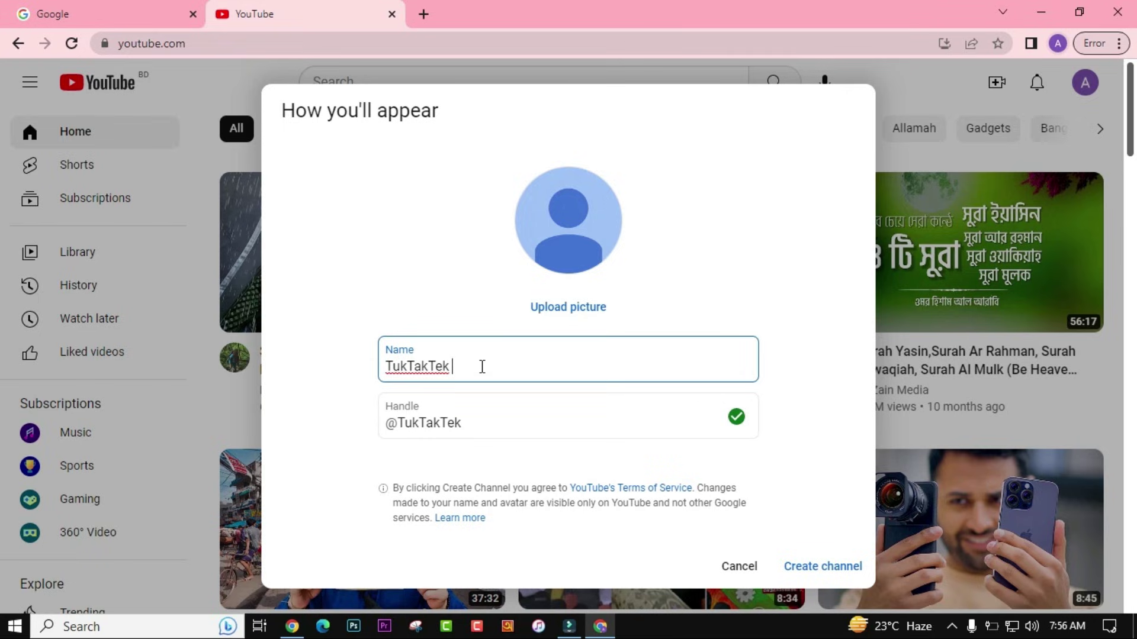
pyautogui.press('BackSpace')
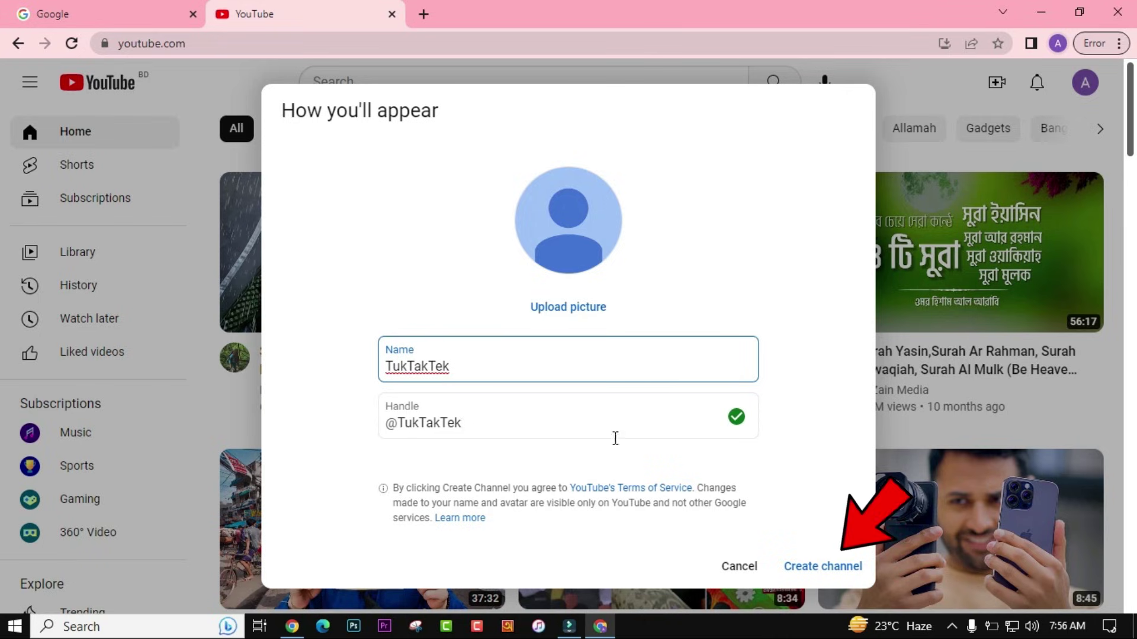
pyautogui.click(820, 568)
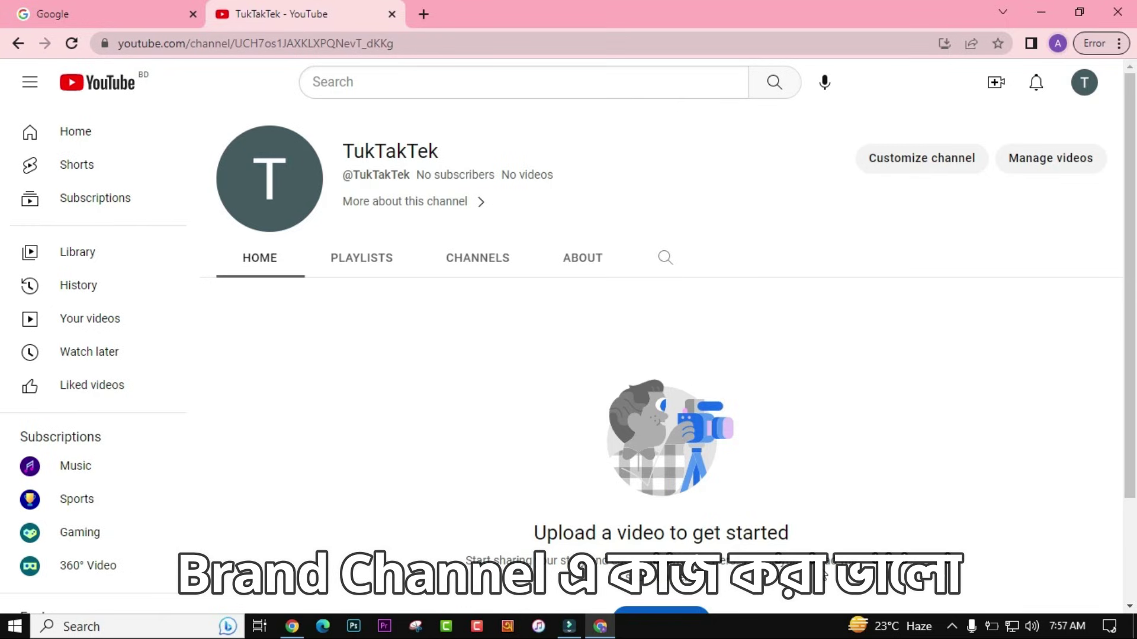
# - Check TukTakTek is listed under Switch account, then choose YouTube Studio from the avatar menu
pyautogui.click(1085, 84)
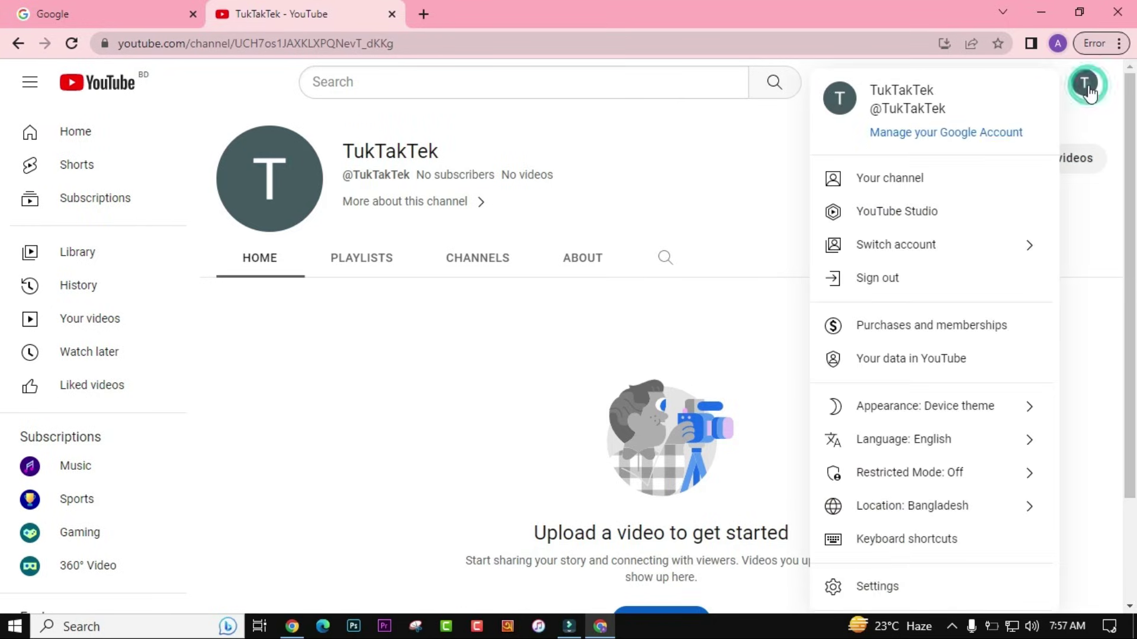
pyautogui.click(941, 259)
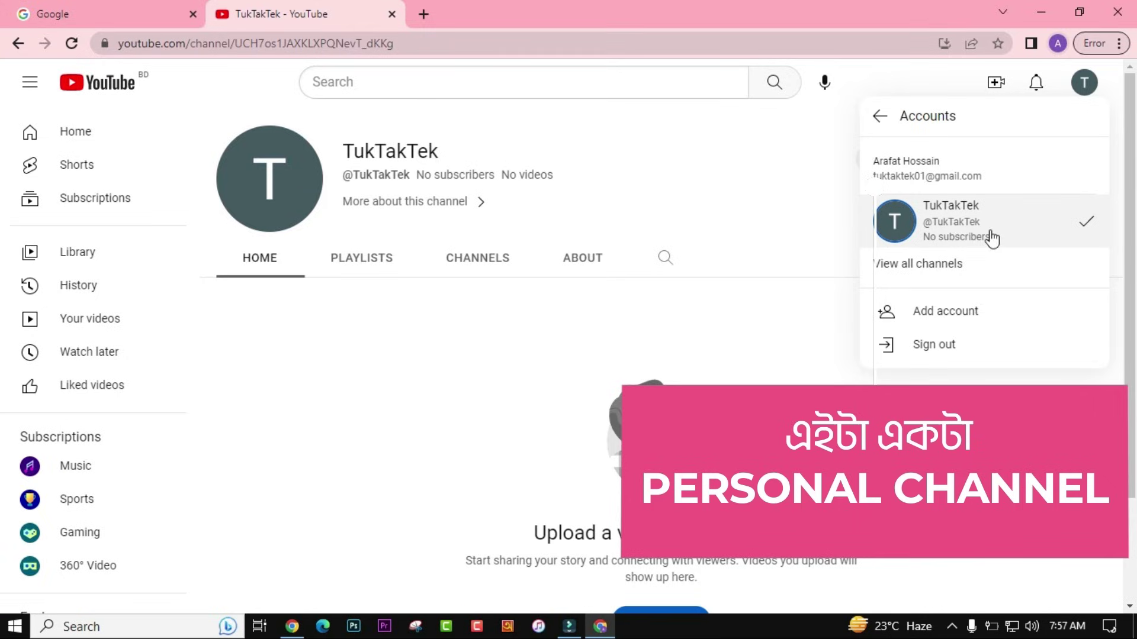
pyautogui.click(1086, 86)
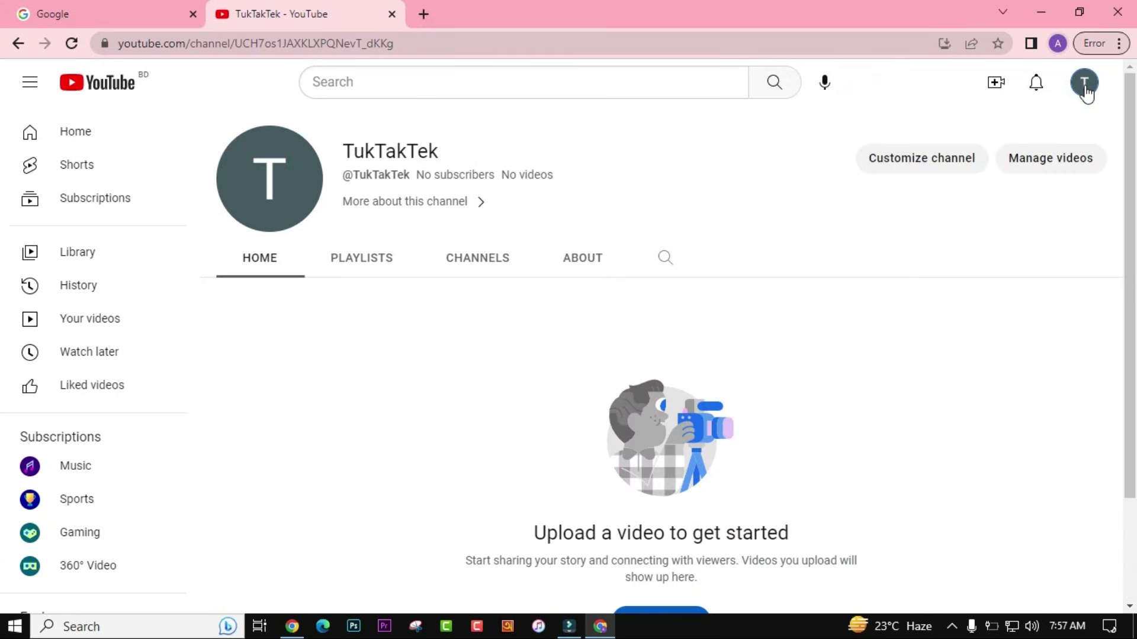
pyautogui.click(1085, 84)
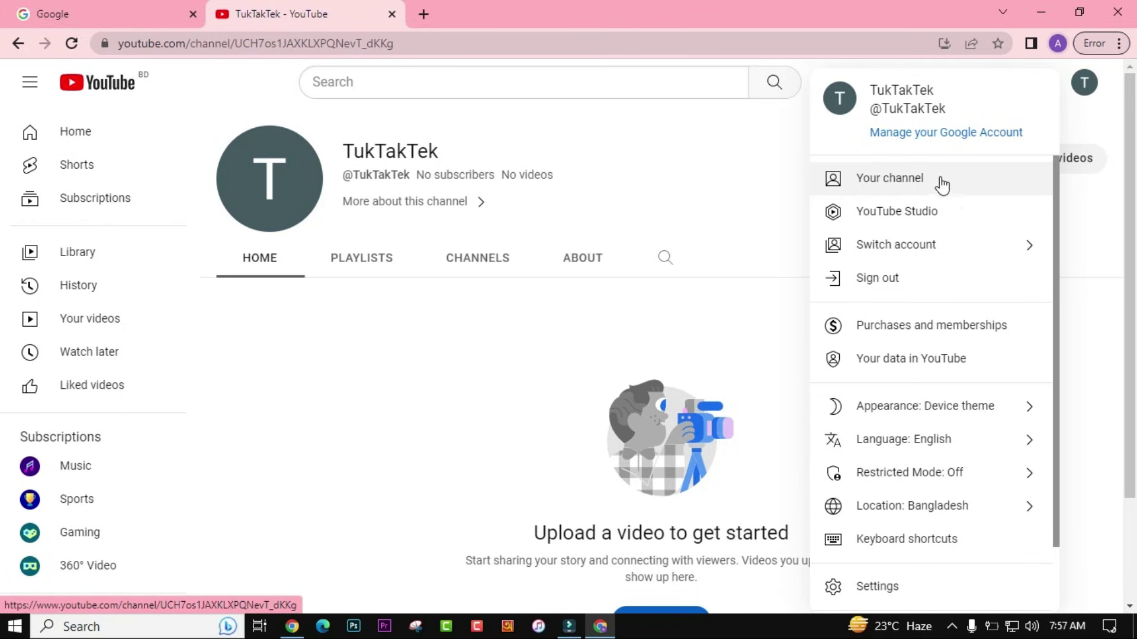
pyautogui.click(902, 219)
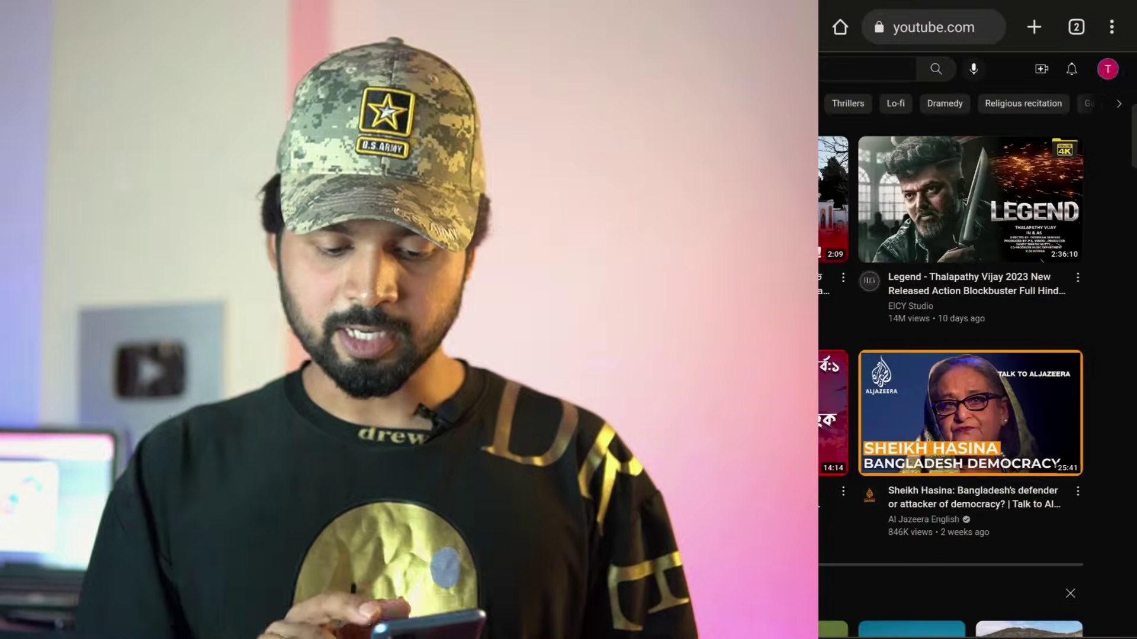
# - On the phone, open YouTube Studio from the avatar menu, then load studio.youtube.com in the browser
pyautogui.click(1107, 69)
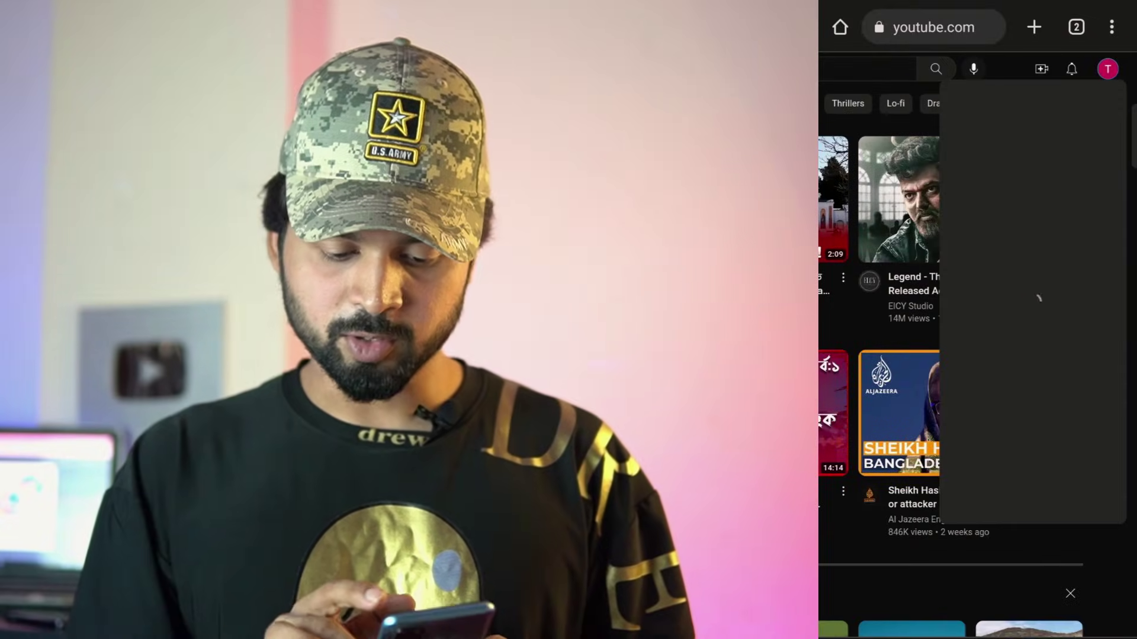
pyautogui.click(1005, 187)
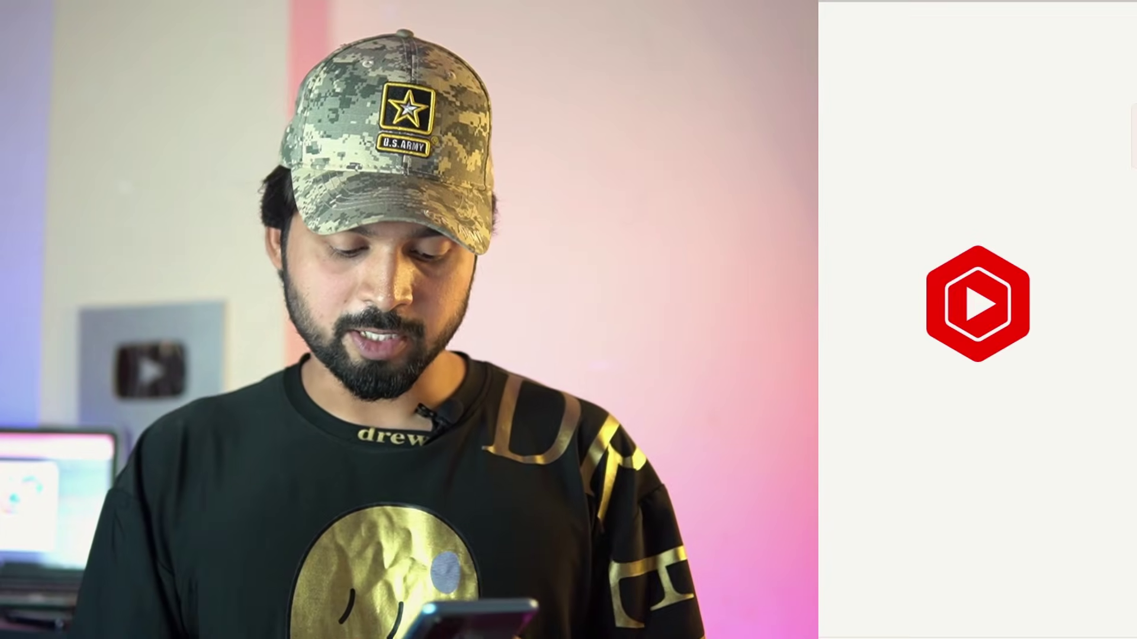
pyautogui.moveTo(977, 634); pyautogui.dragTo(977, 462)
pyautogui.moveTo(888, 296); pyautogui.dragTo(1048, 296)
pyautogui.click(981, 319)
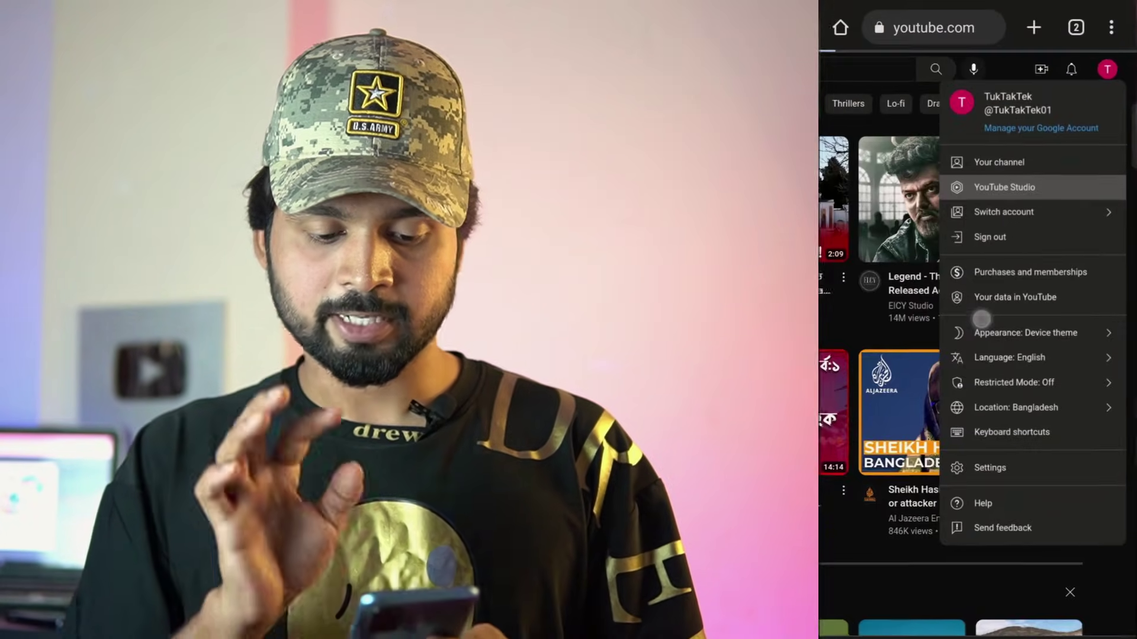
pyautogui.click(933, 27)
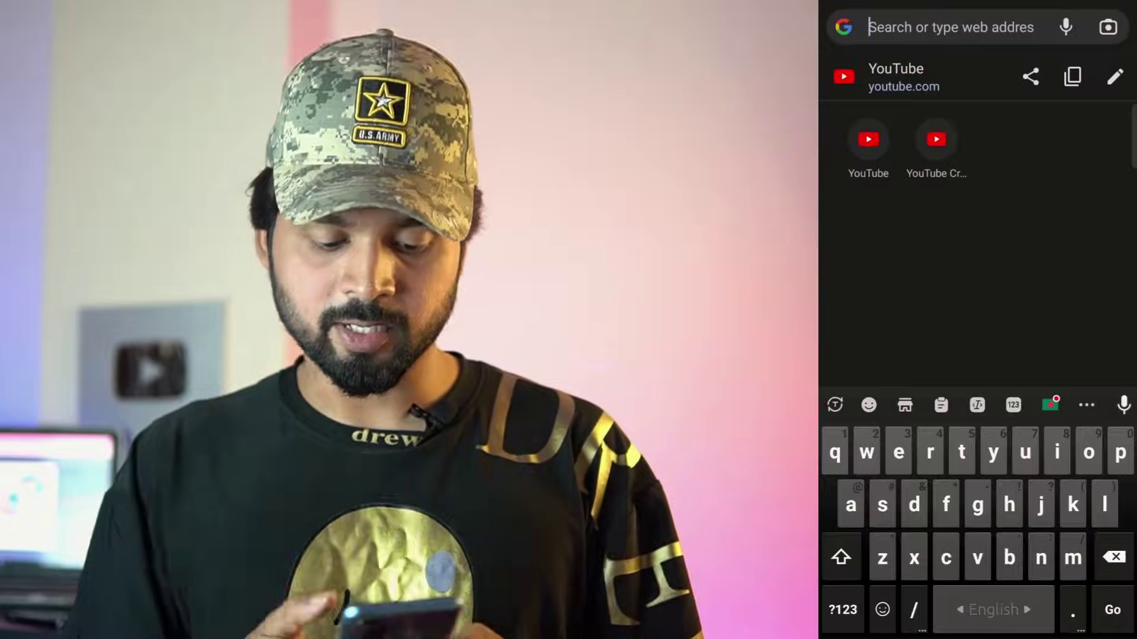
pyautogui.write('stu')
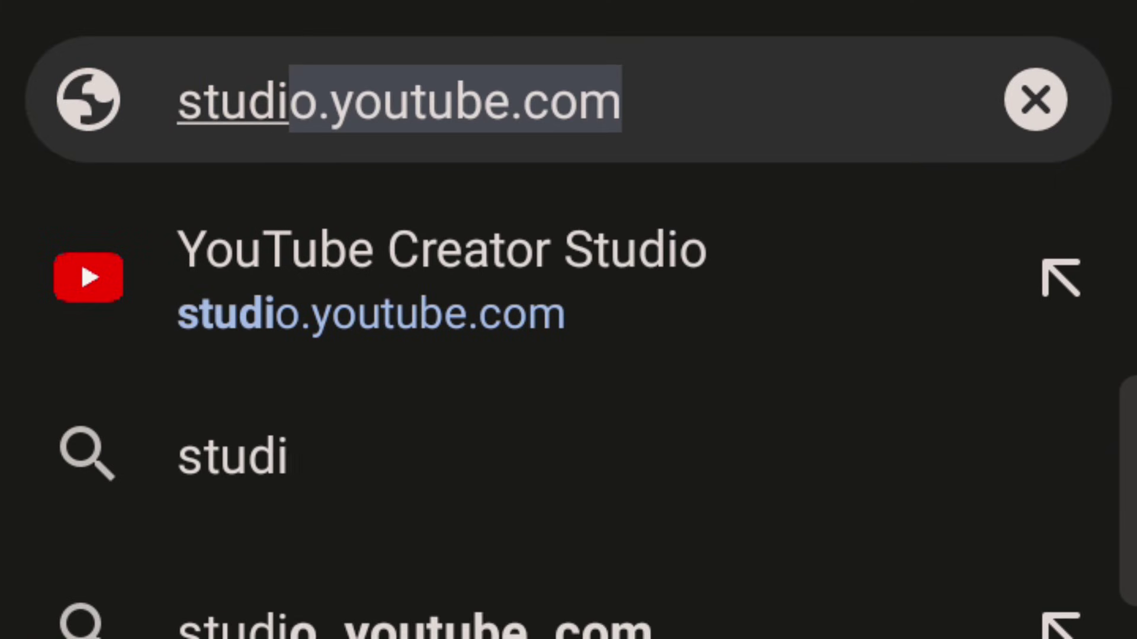
pyautogui.write('dio.youtube.')
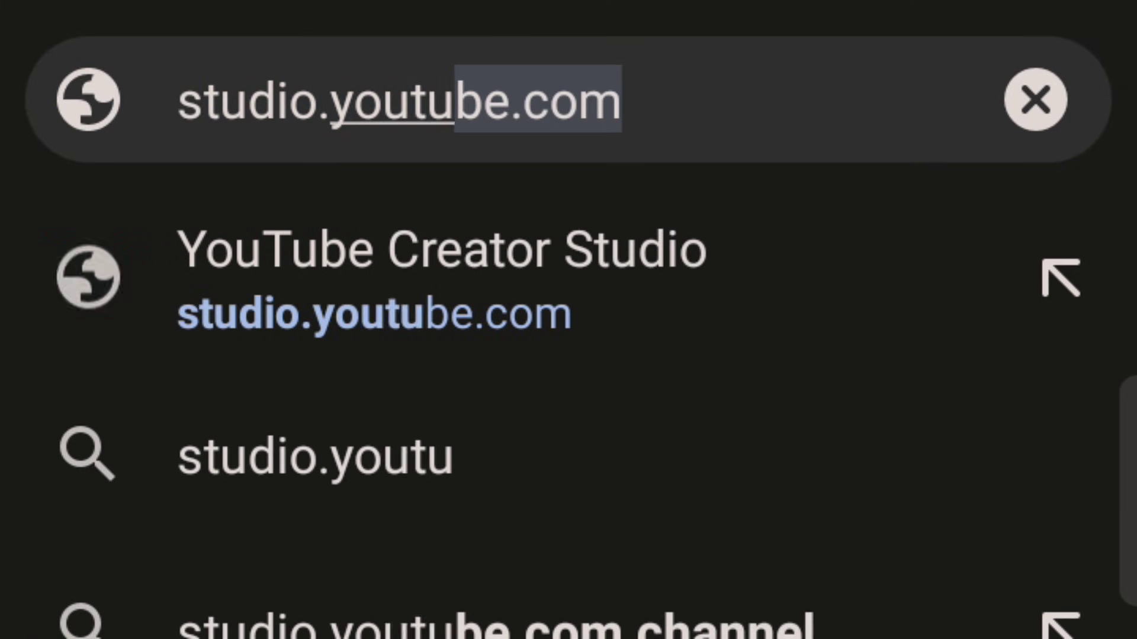
pyautogui.write('c')
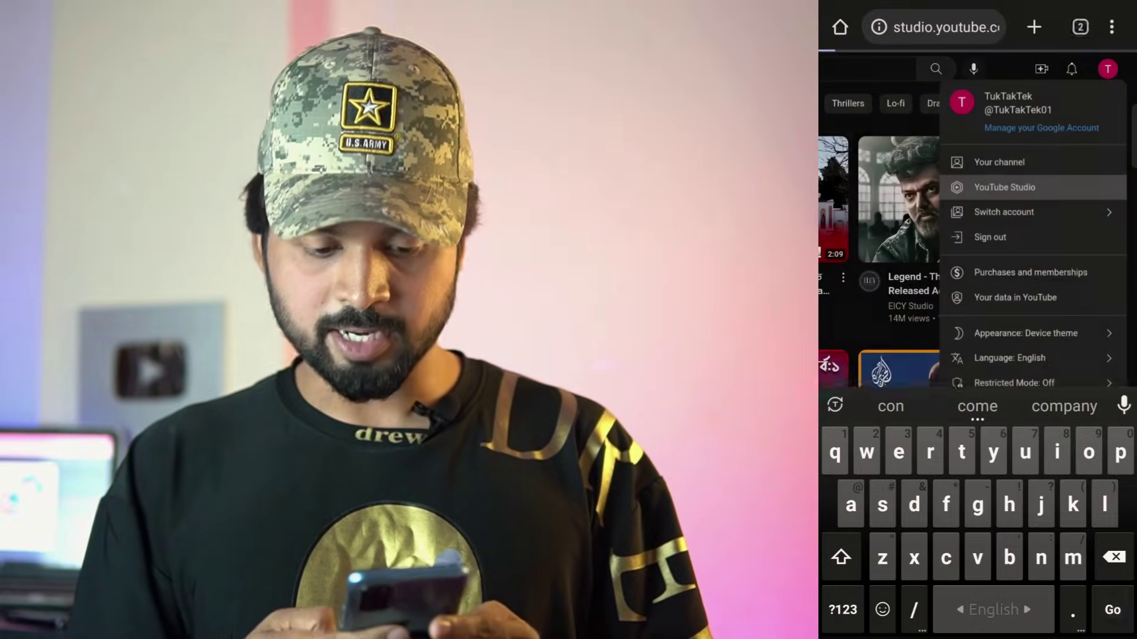
pyautogui.press('Return')
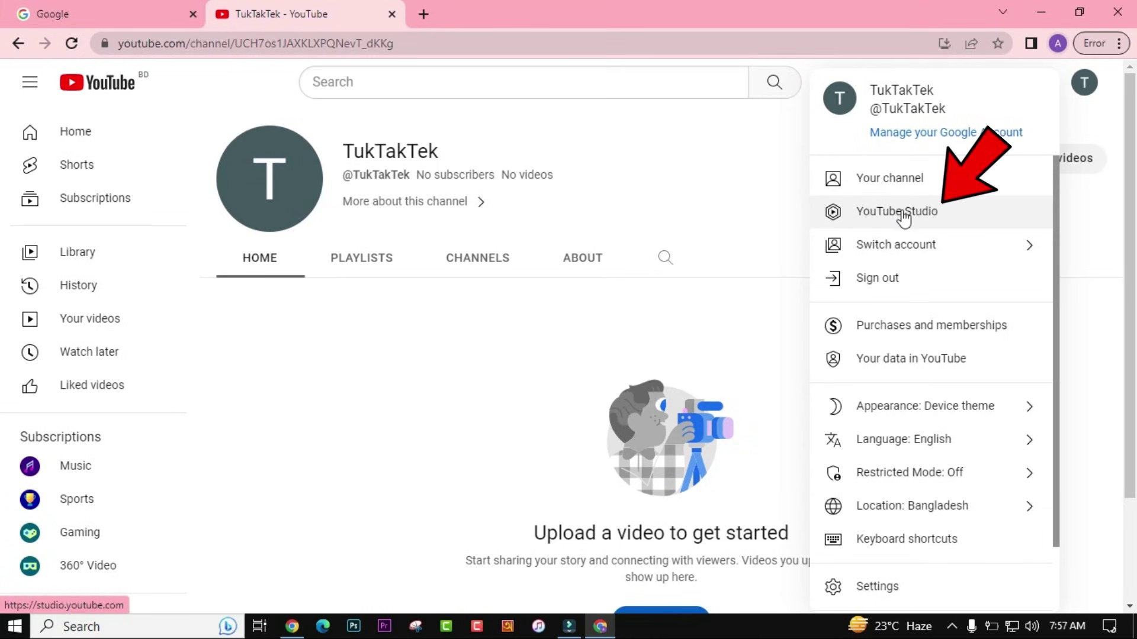
# - In Studio, go to Settings > Channel > Advanced settings and choose Manage YouTube account
pyautogui.click(901, 220)
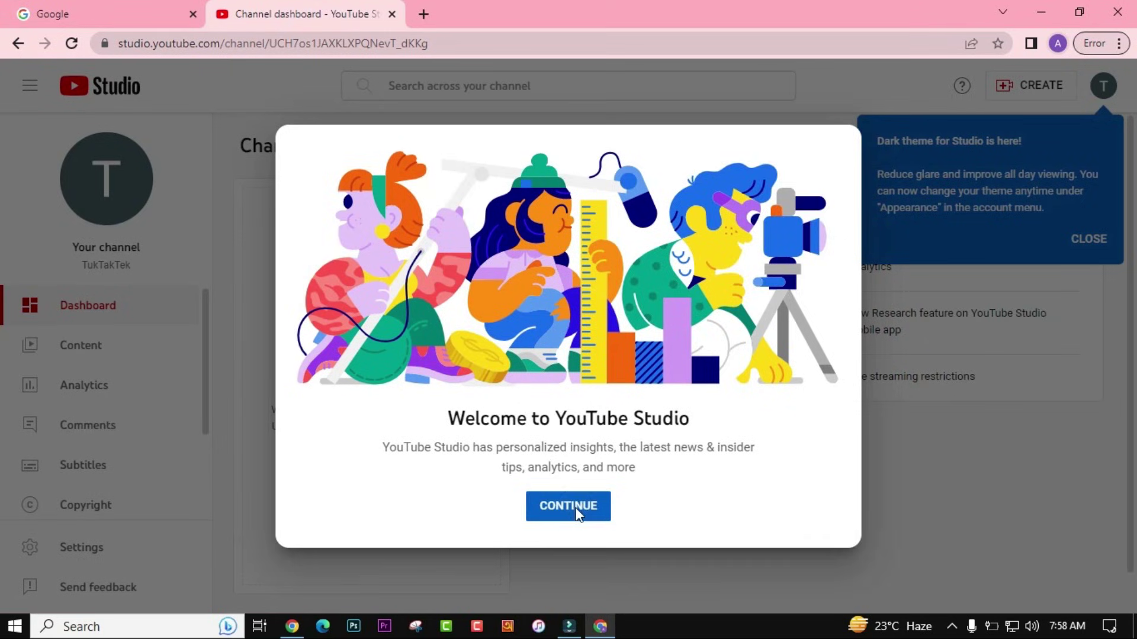
pyautogui.click(568, 507)
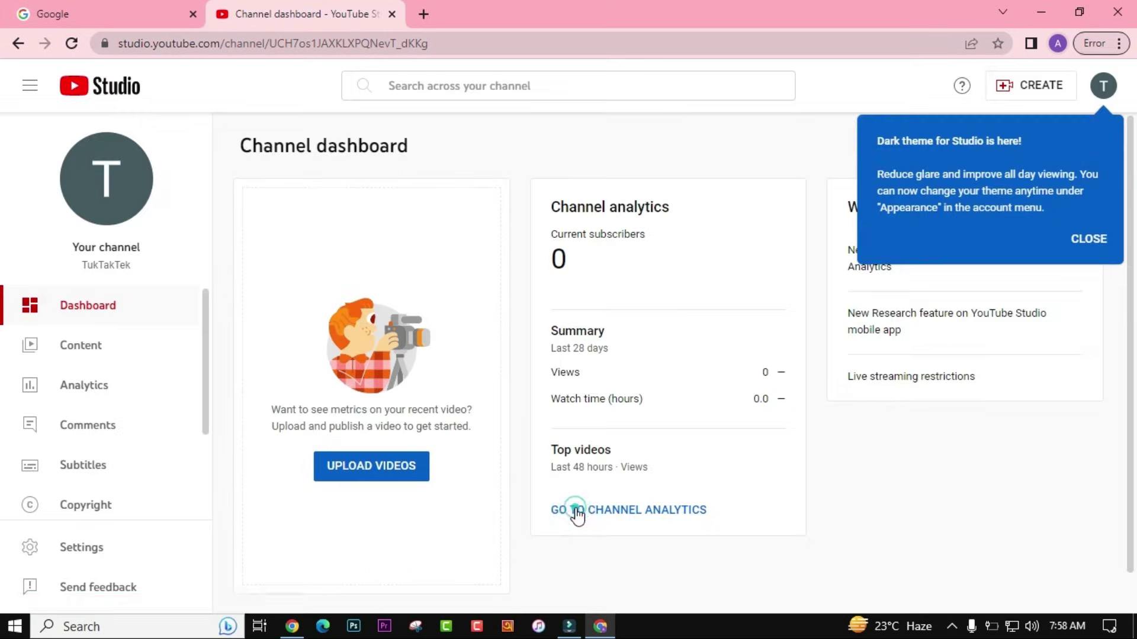
pyautogui.click(81, 551)
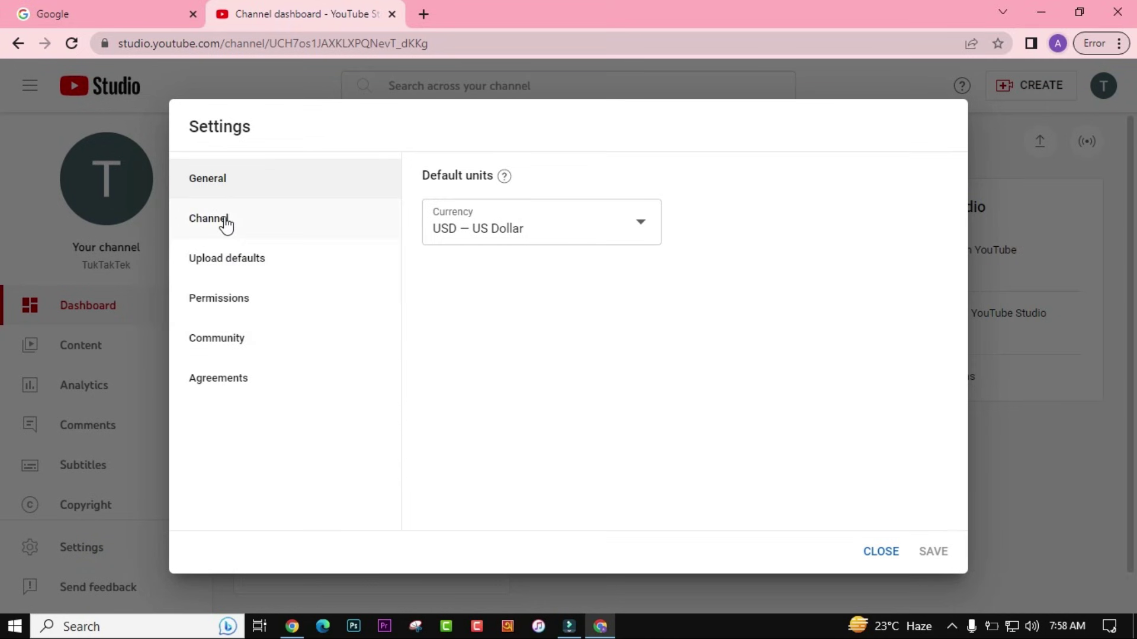
pyautogui.click(226, 224)
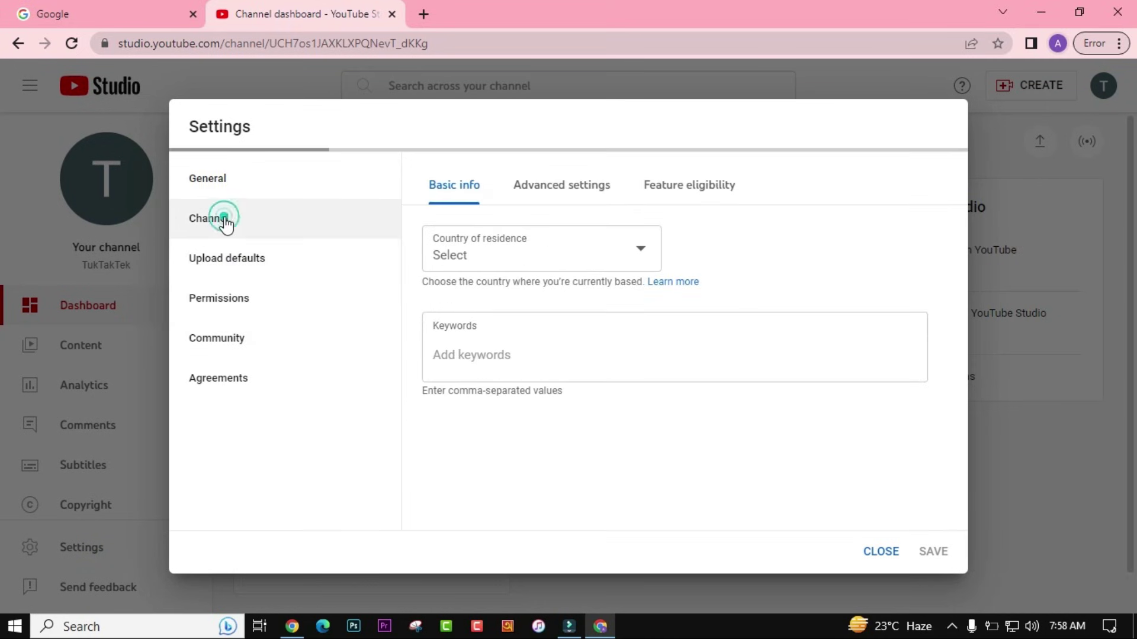
pyautogui.click(574, 198)
pyautogui.scroll(-10, 675, 413)
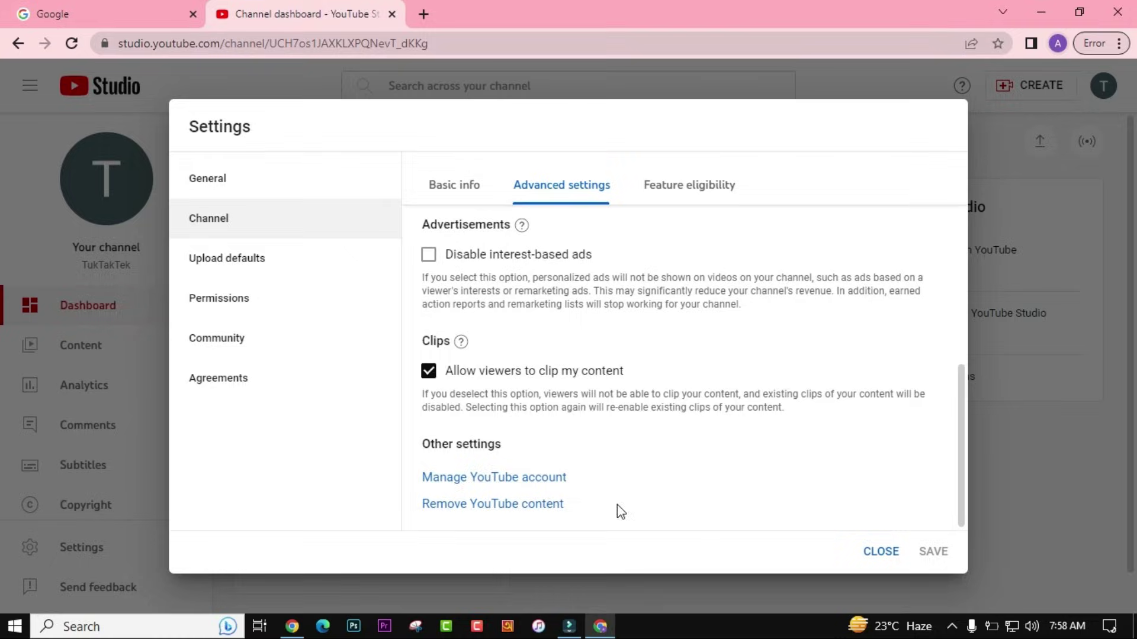
pyautogui.click(499, 478)
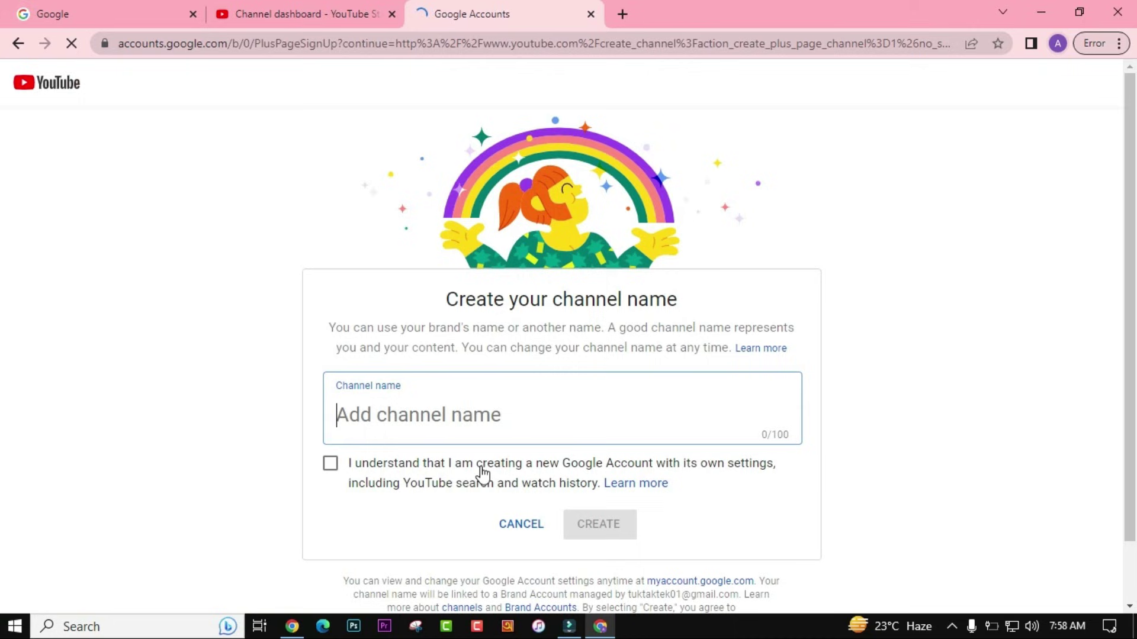
# - Review the Brand Account channel name page, switching back and forth with the Studio settings tab
pyautogui.moveTo(429, 328); pyautogui.dragTo(506, 330)
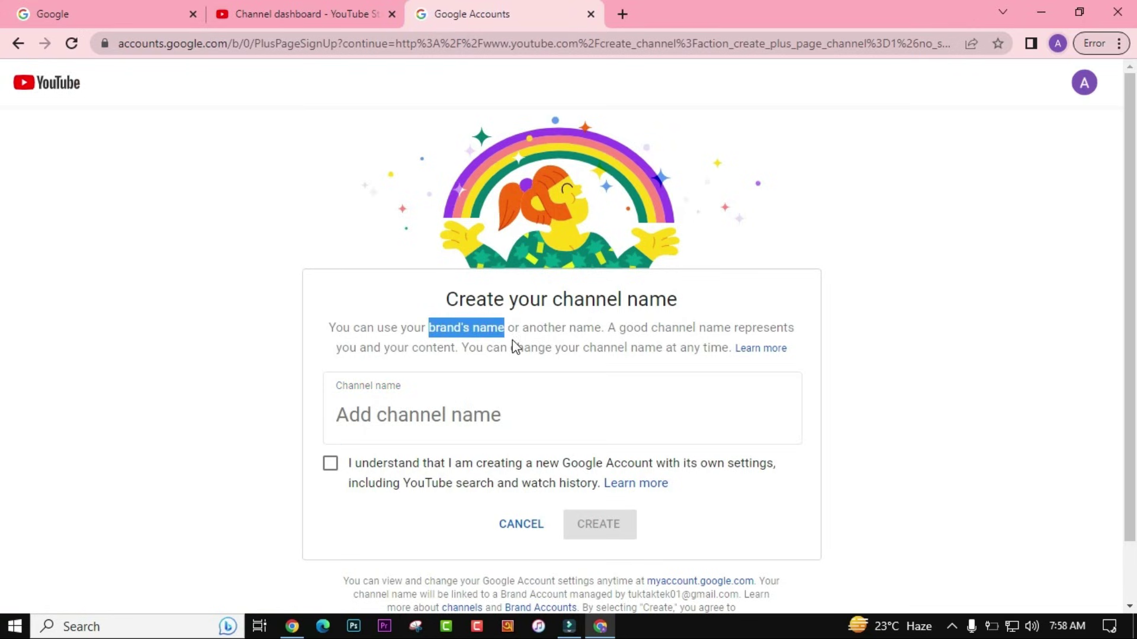
pyautogui.click(414, 427)
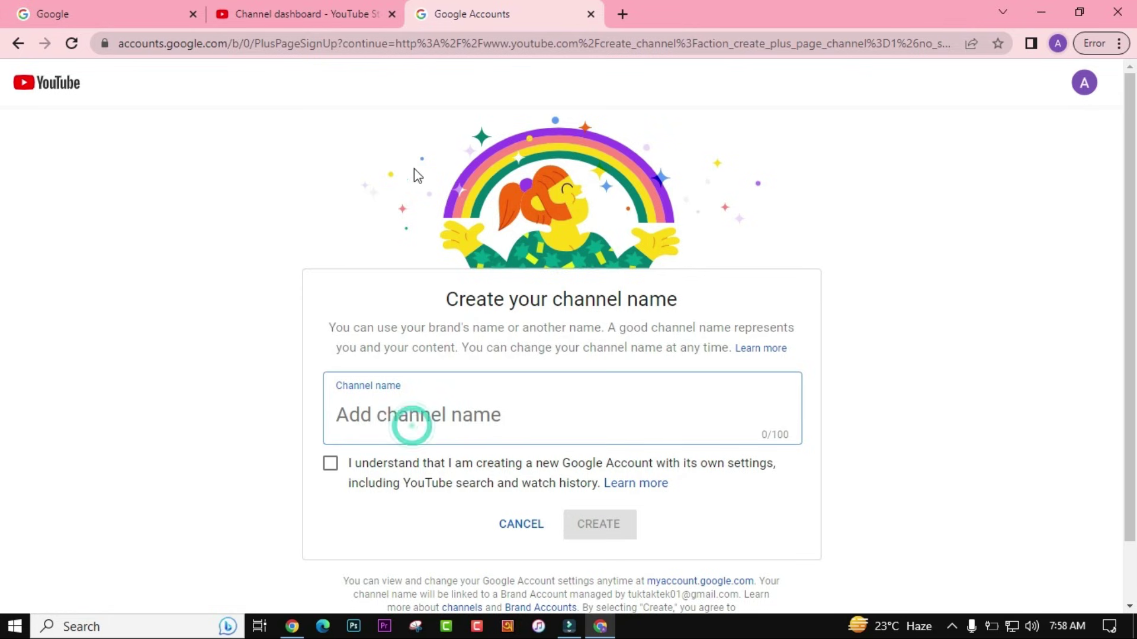
pyautogui.click(352, 17)
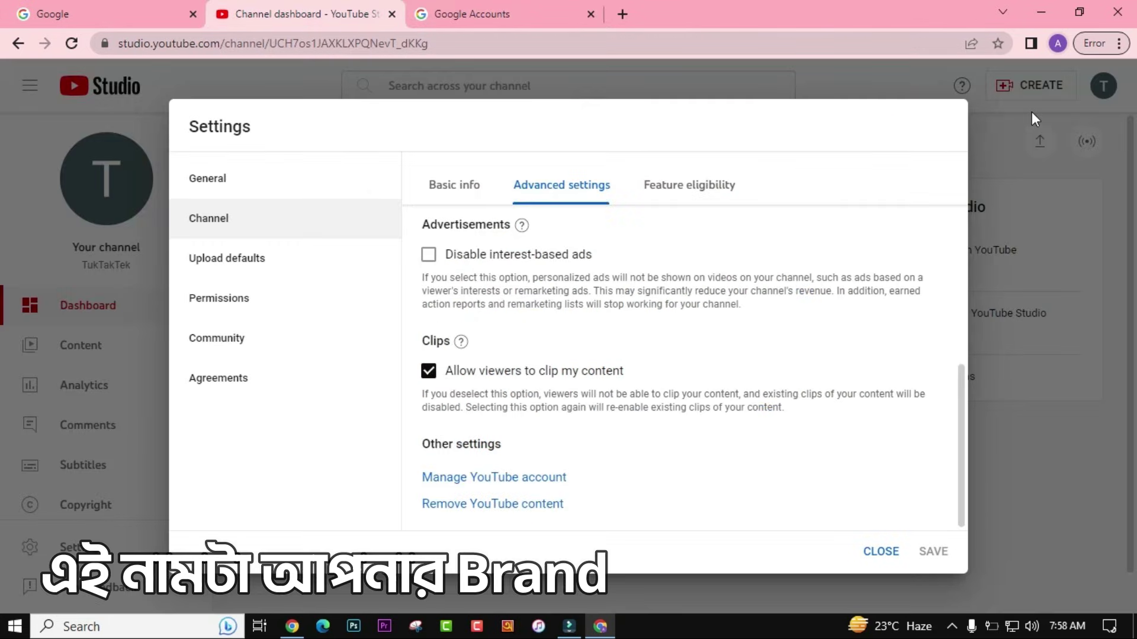
pyautogui.click(471, 16)
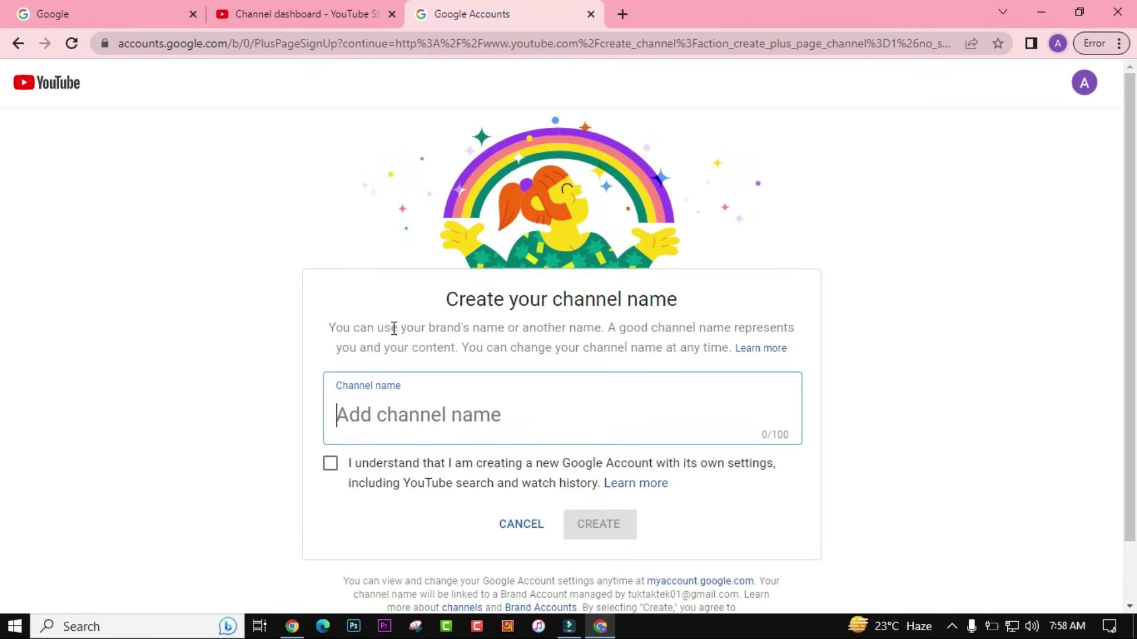
pyautogui.click(339, 12)
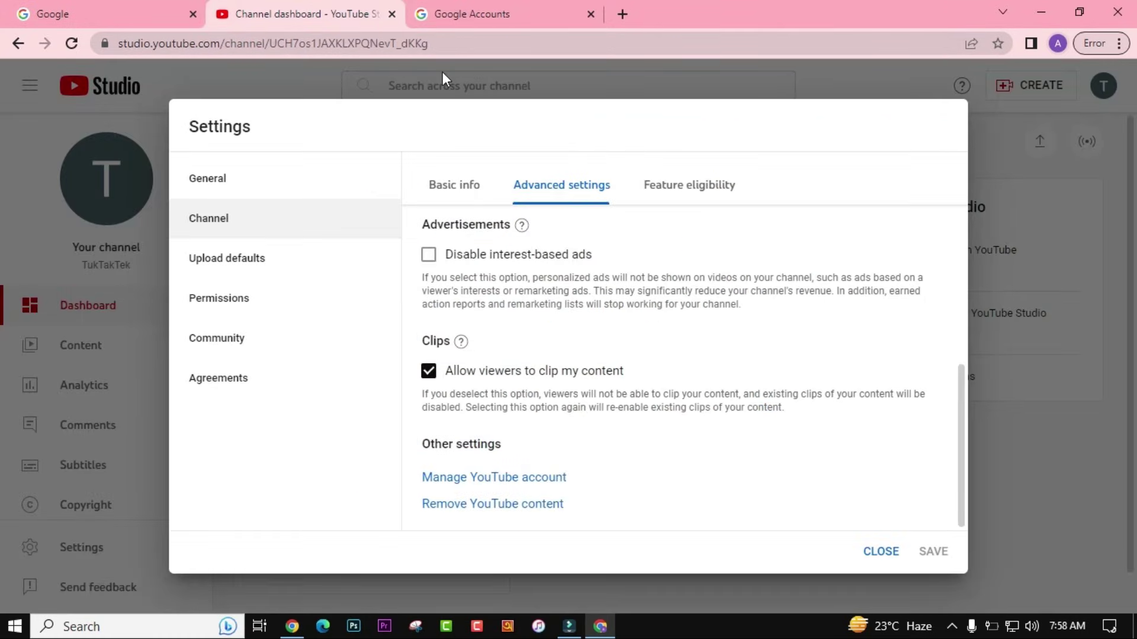
pyautogui.click(494, 19)
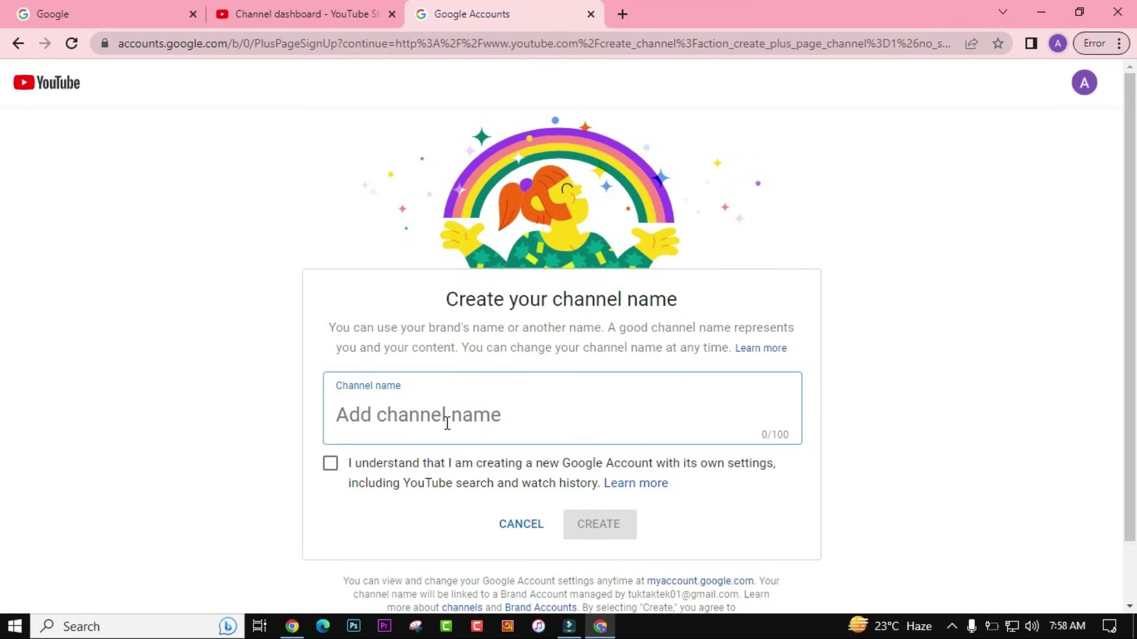
pyautogui.click(279, 17)
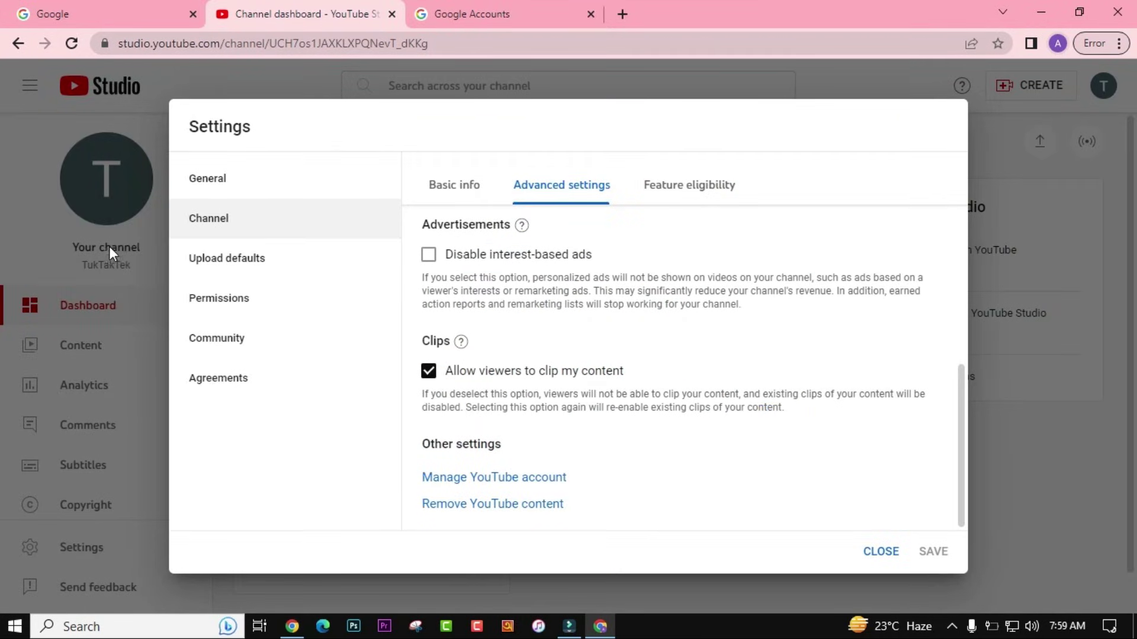
pyautogui.click(507, 11)
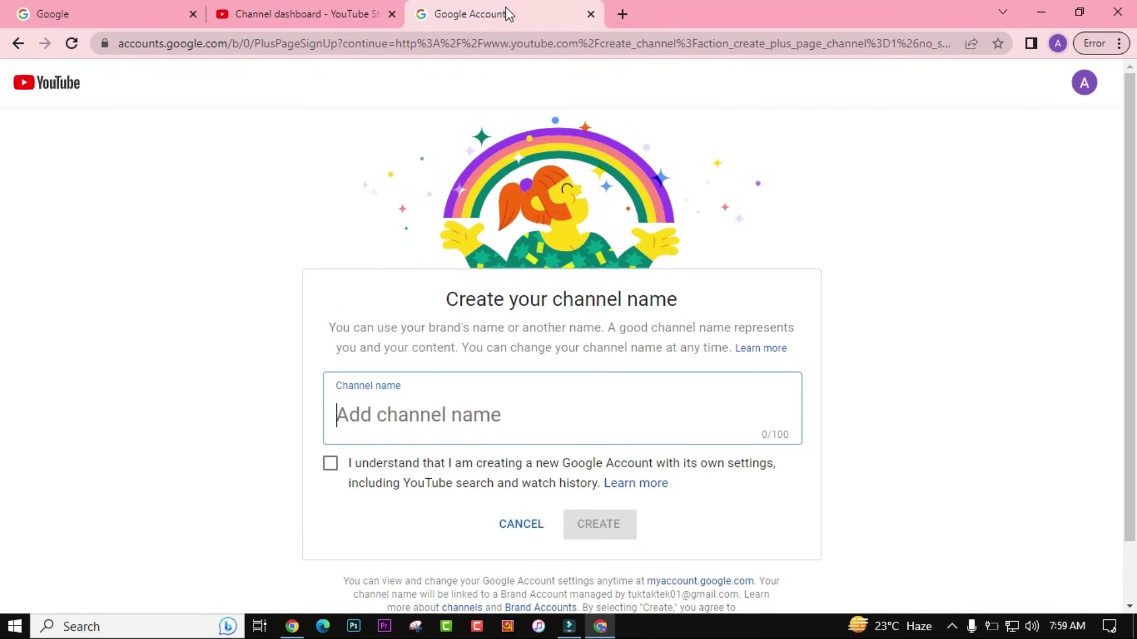
# - Name the channel TukTakTek, accept the acknowledgement, create it, and reload its page
pyautogui.click(375, 413)
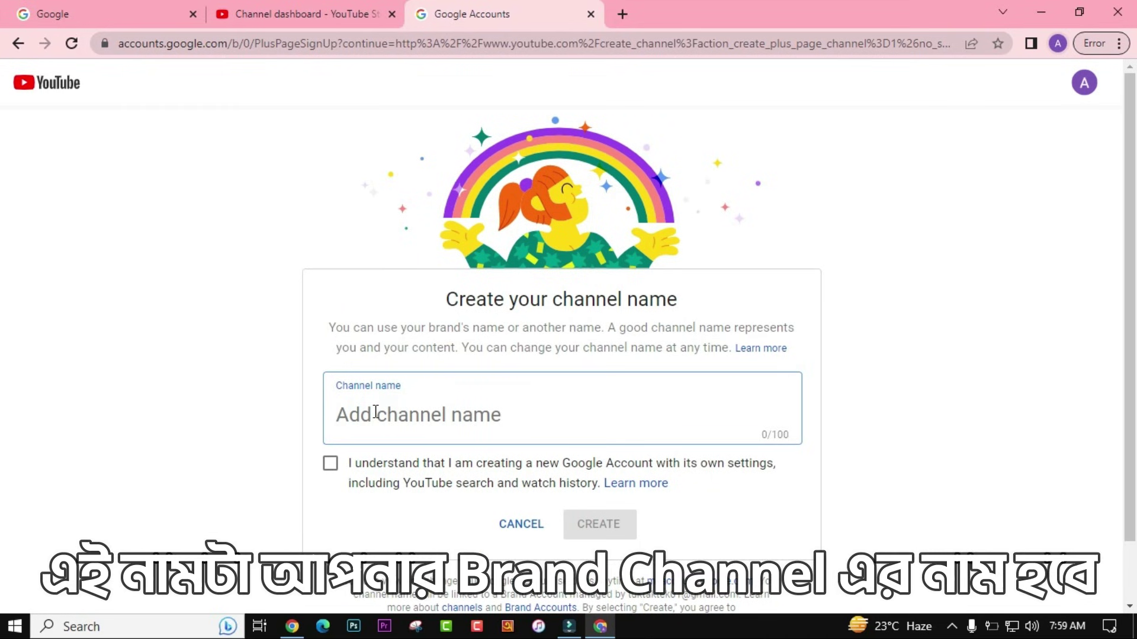
pyautogui.write('TukTakTek')
pyautogui.click(332, 467)
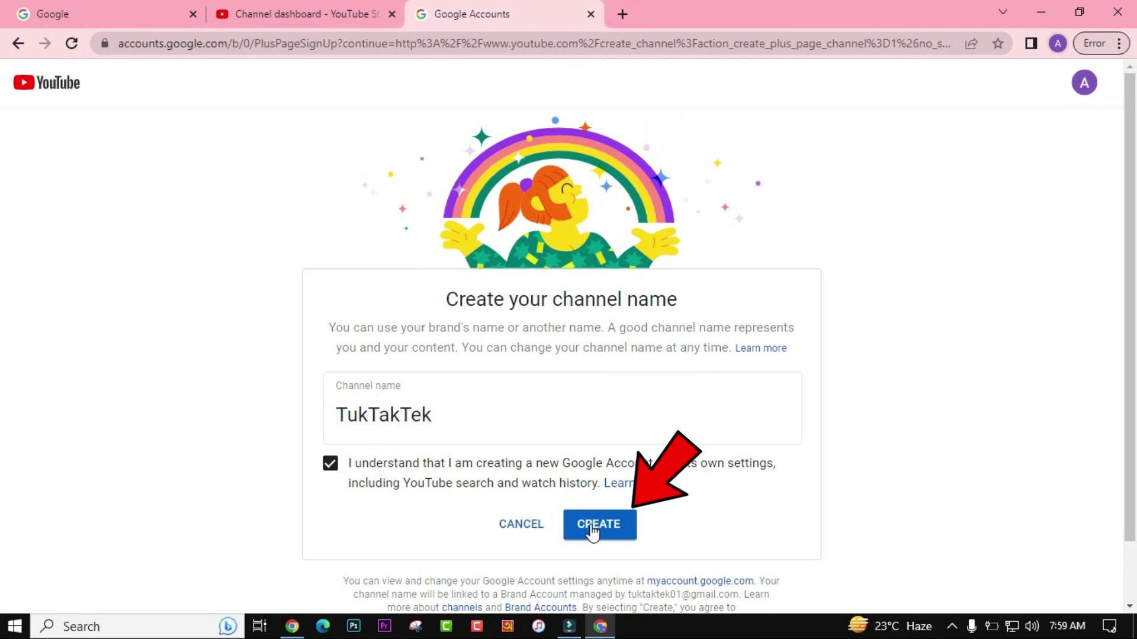
pyautogui.click(608, 536)
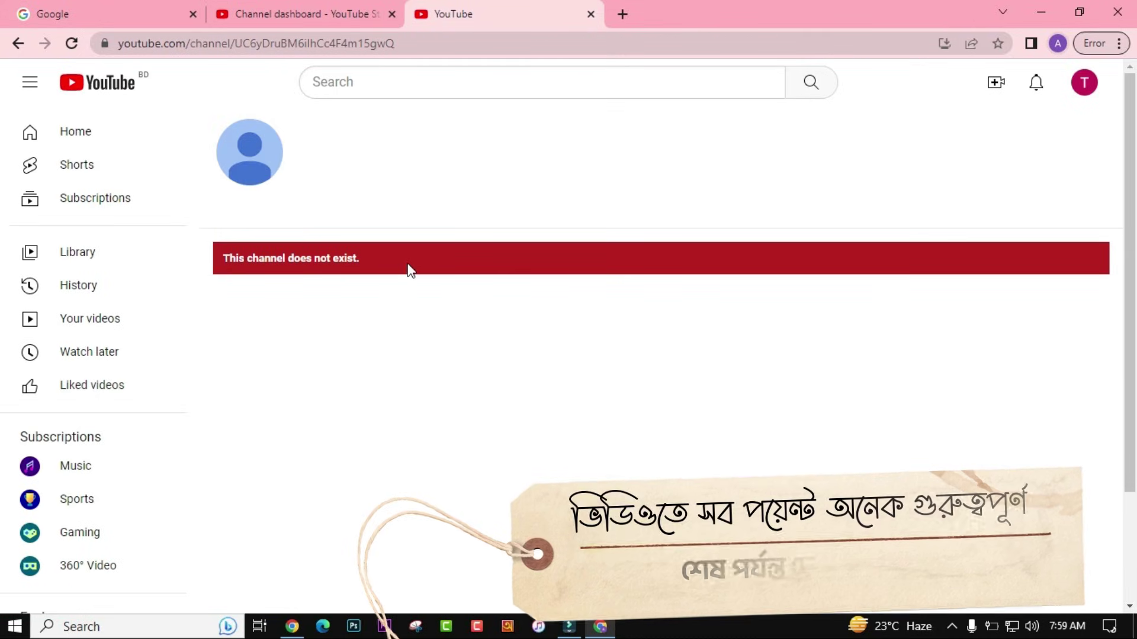
pyautogui.click(73, 50)
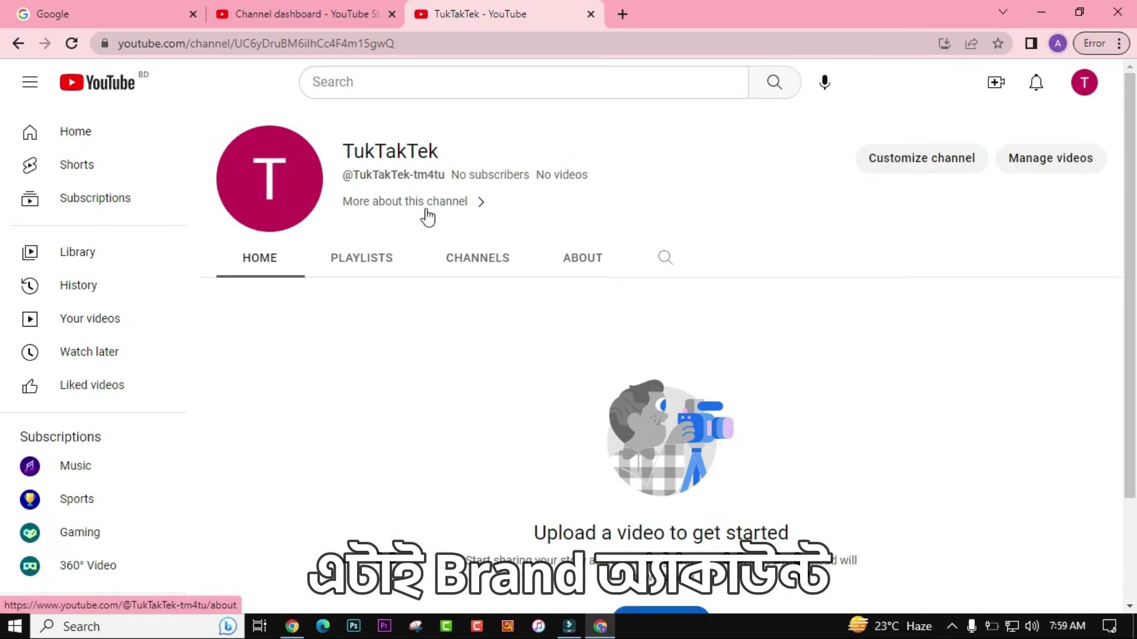
pyautogui.moveTo(354, 174); pyautogui.dragTo(457, 182)
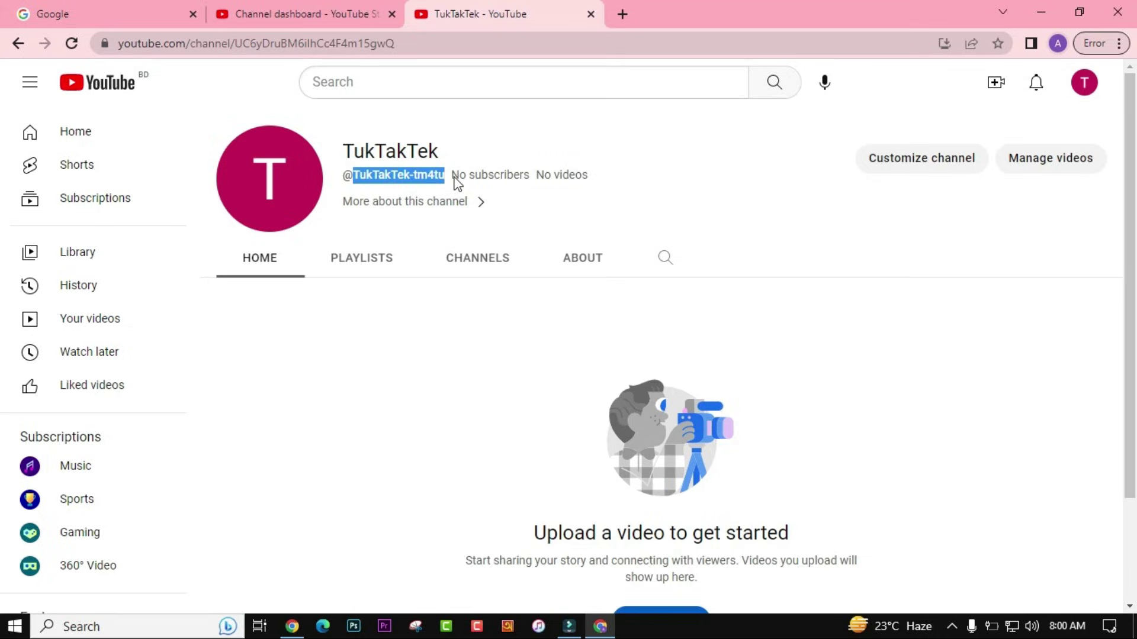
pyautogui.click(736, 148)
pyautogui.click(1085, 82)
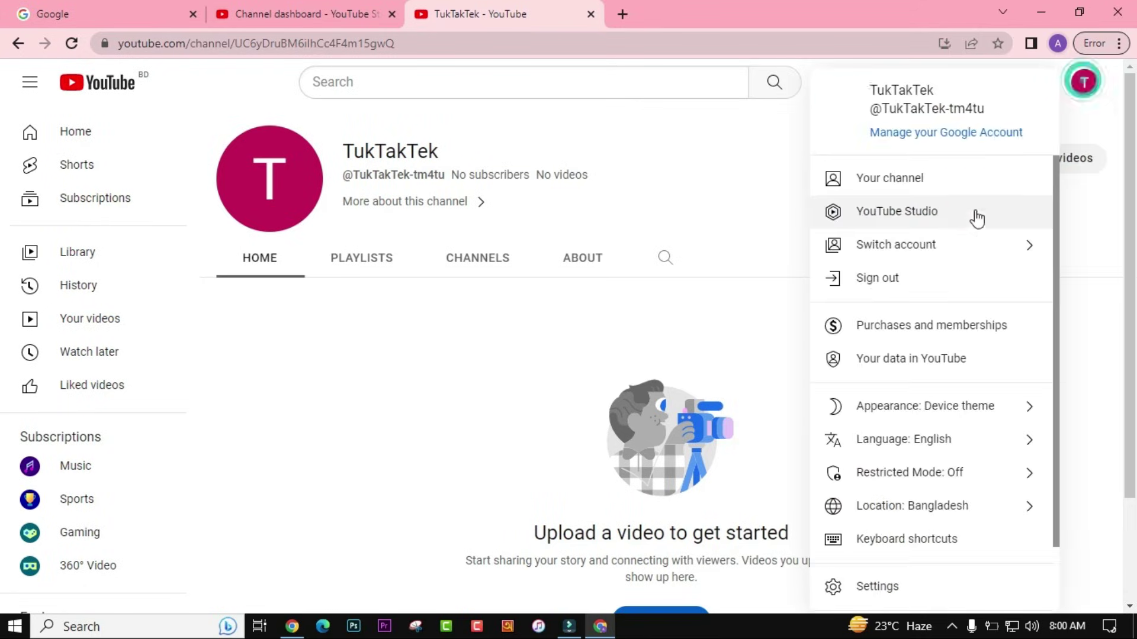
# - Open YouTube Studio for TukTakTek and dismiss the welcome message and dark theme tip
pyautogui.click(922, 225)
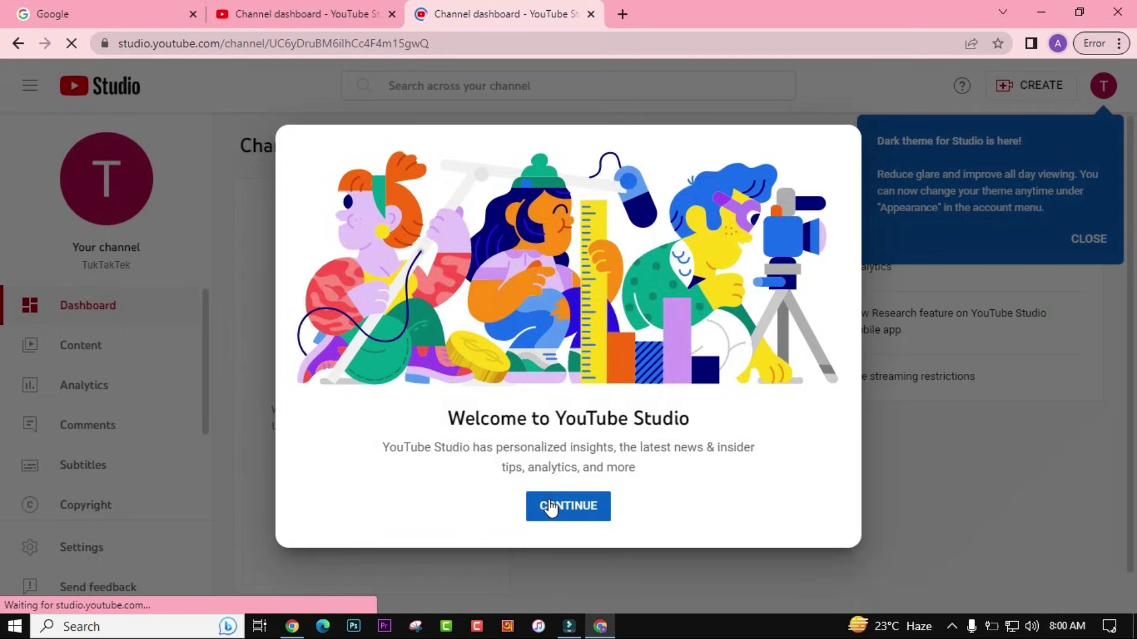
pyautogui.click(551, 508)
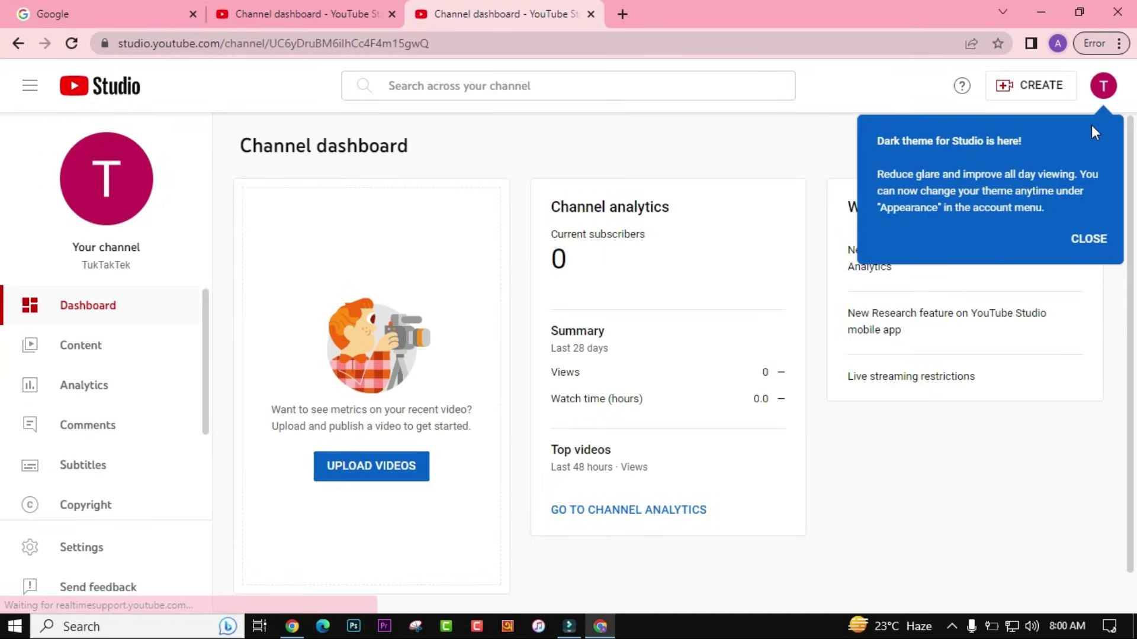
pyautogui.click(1103, 88)
# - Check the channels listed on this account, then go to the Customization page
pyautogui.click(1105, 92)
pyautogui.click(1105, 89)
pyautogui.click(1105, 88)
pyautogui.click(1003, 266)
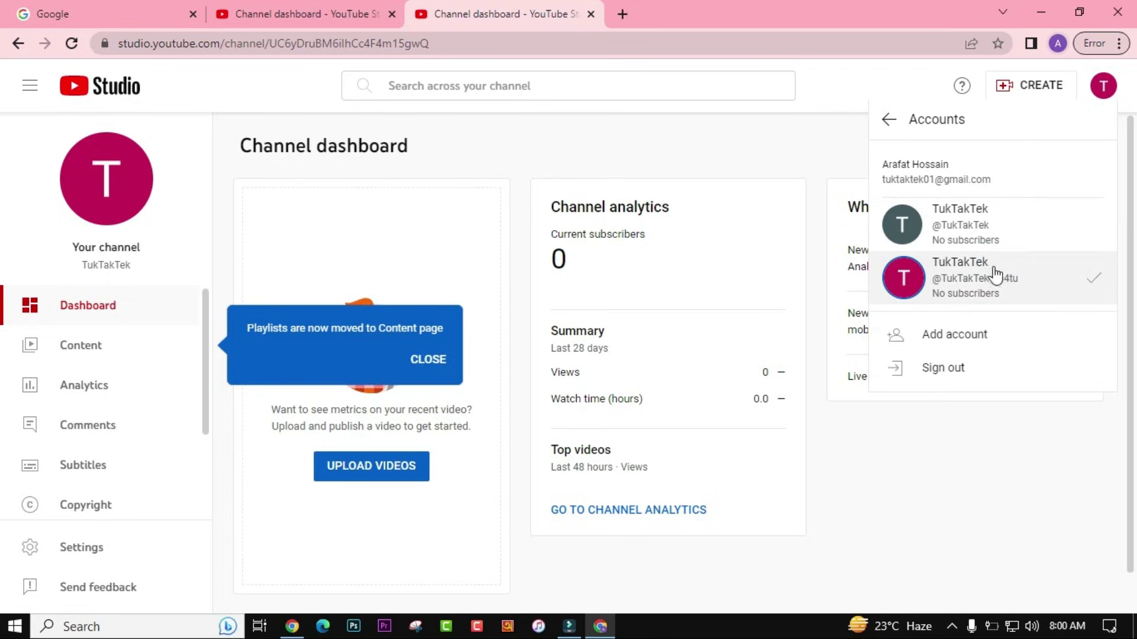
pyautogui.click(1101, 84)
pyautogui.scroll(-2, 94, 492)
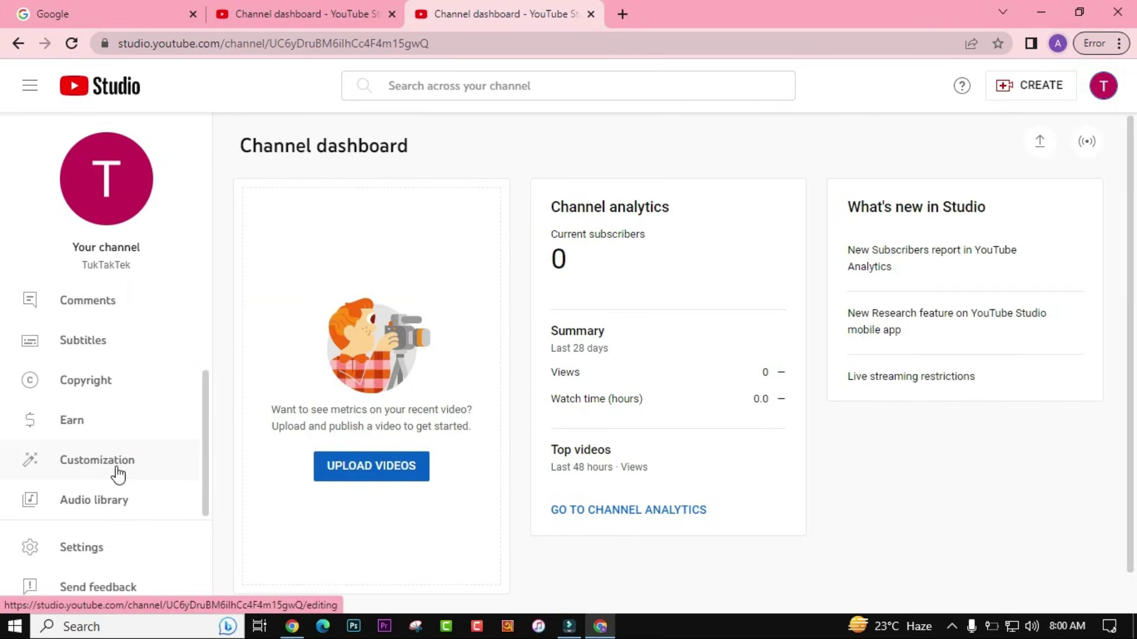
pyautogui.click(117, 472)
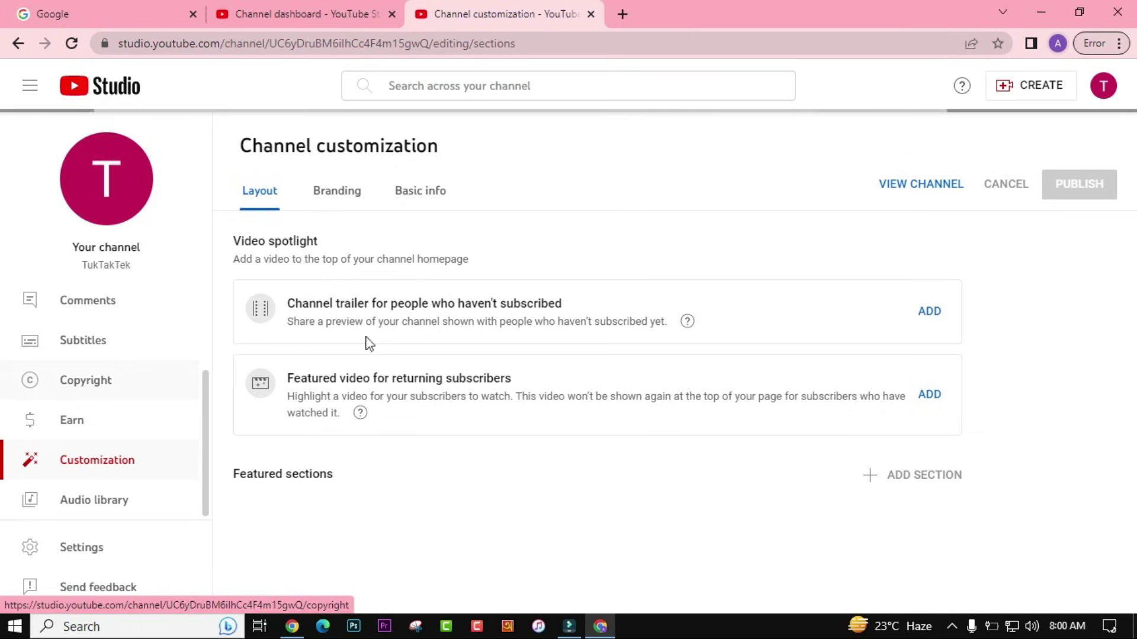
pyautogui.click(424, 195)
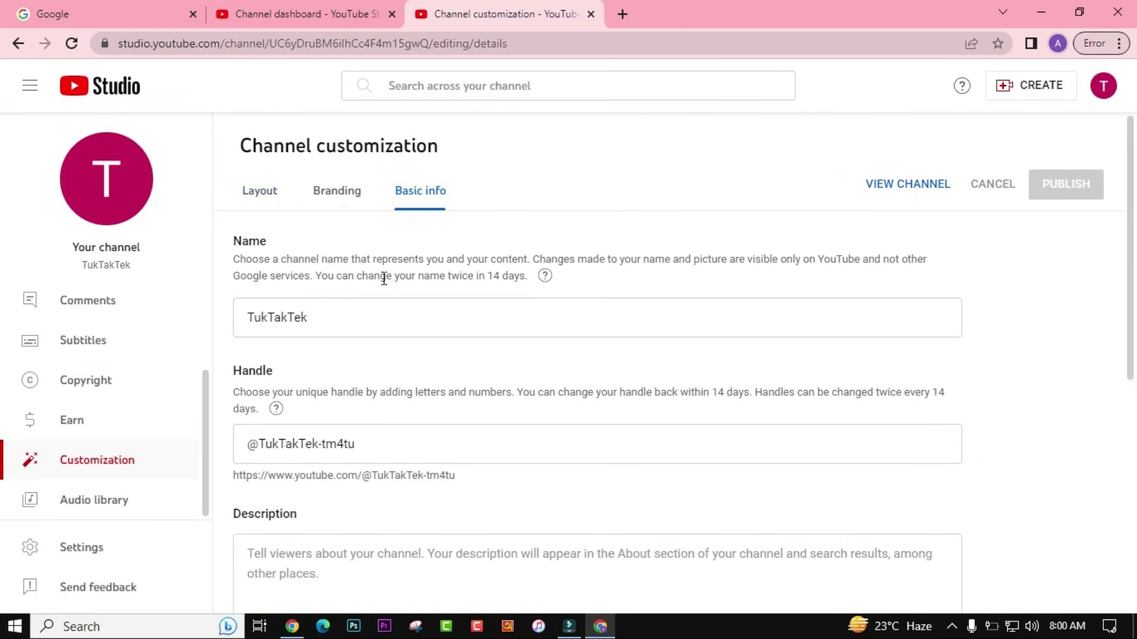
pyautogui.moveTo(319, 445); pyautogui.dragTo(414, 452)
pyautogui.press('BackSpace')
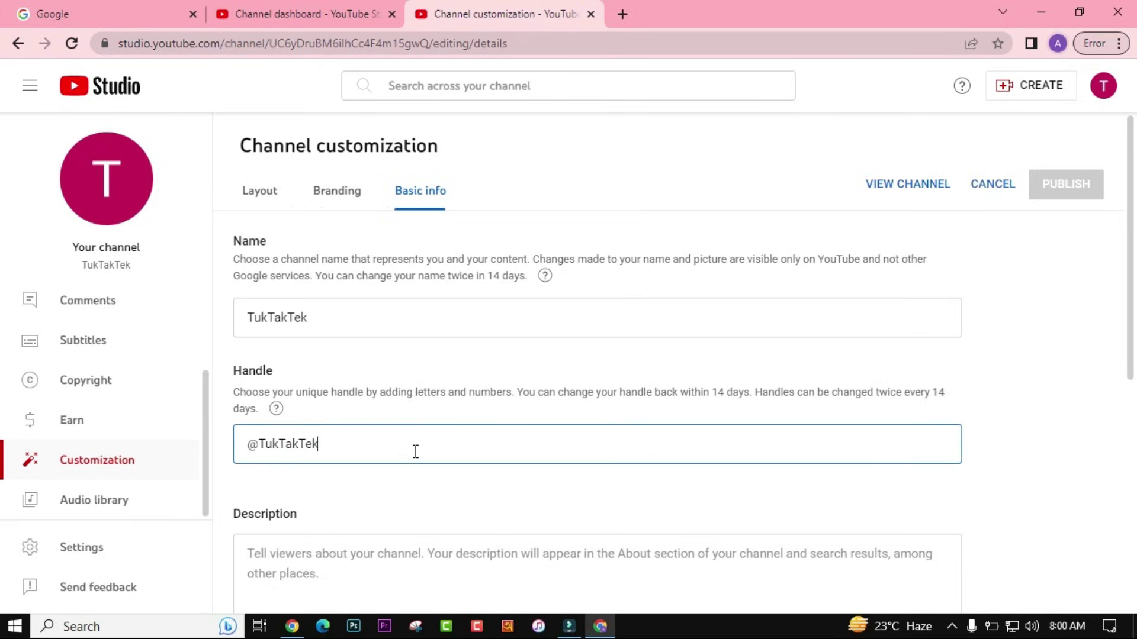
pyautogui.click(445, 379)
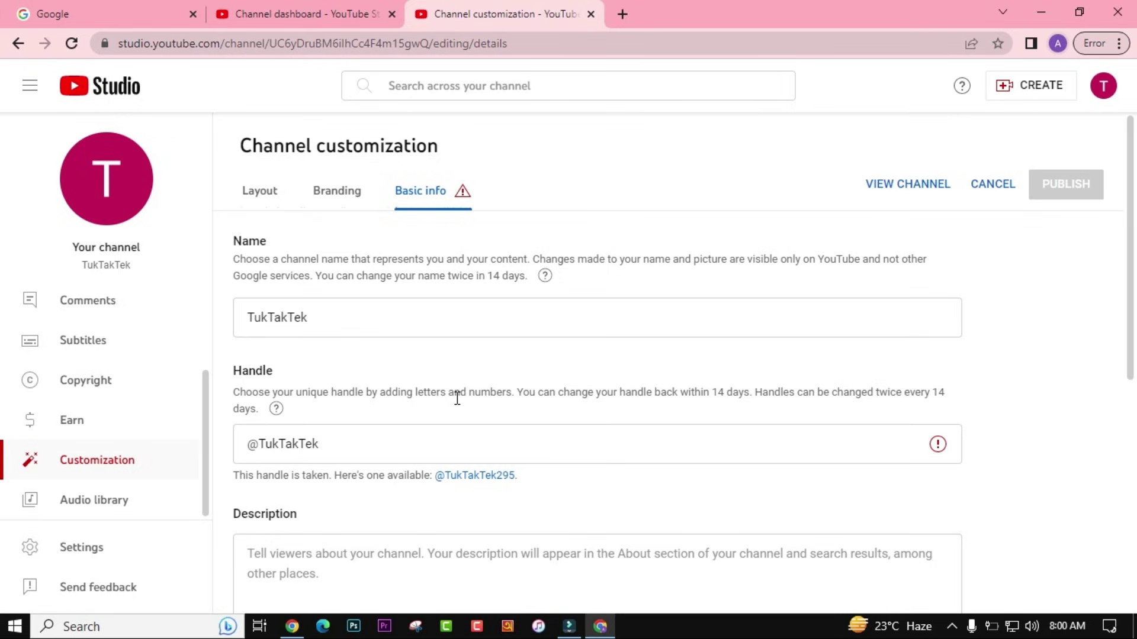
pyautogui.moveTo(326, 444); pyautogui.dragTo(262, 451)
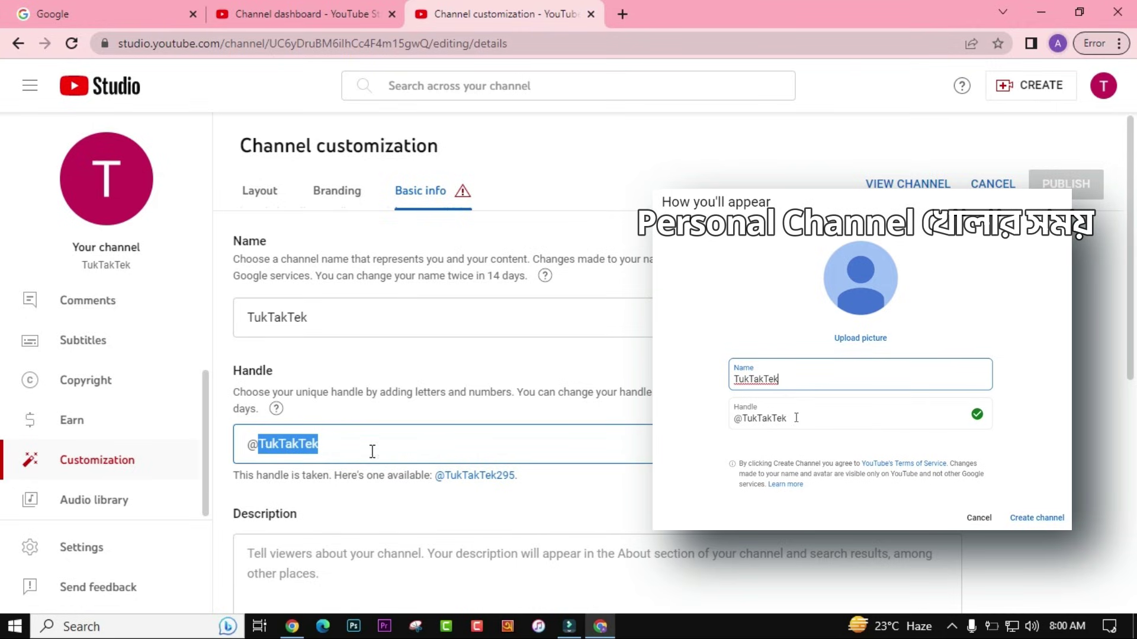
pyautogui.click(342, 446)
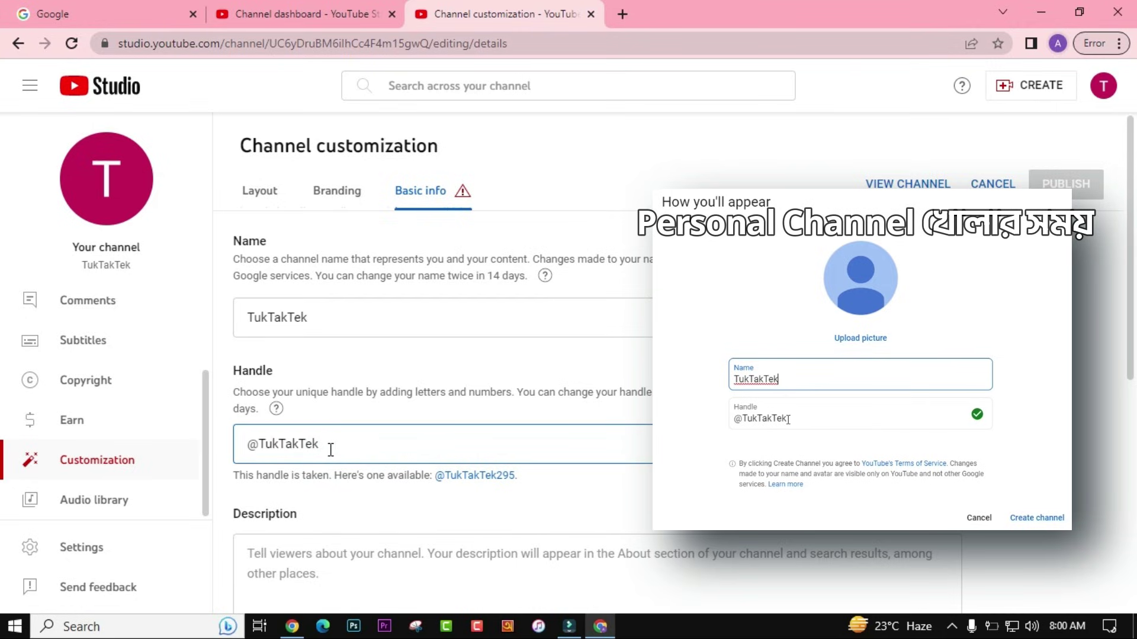
pyautogui.write('01')
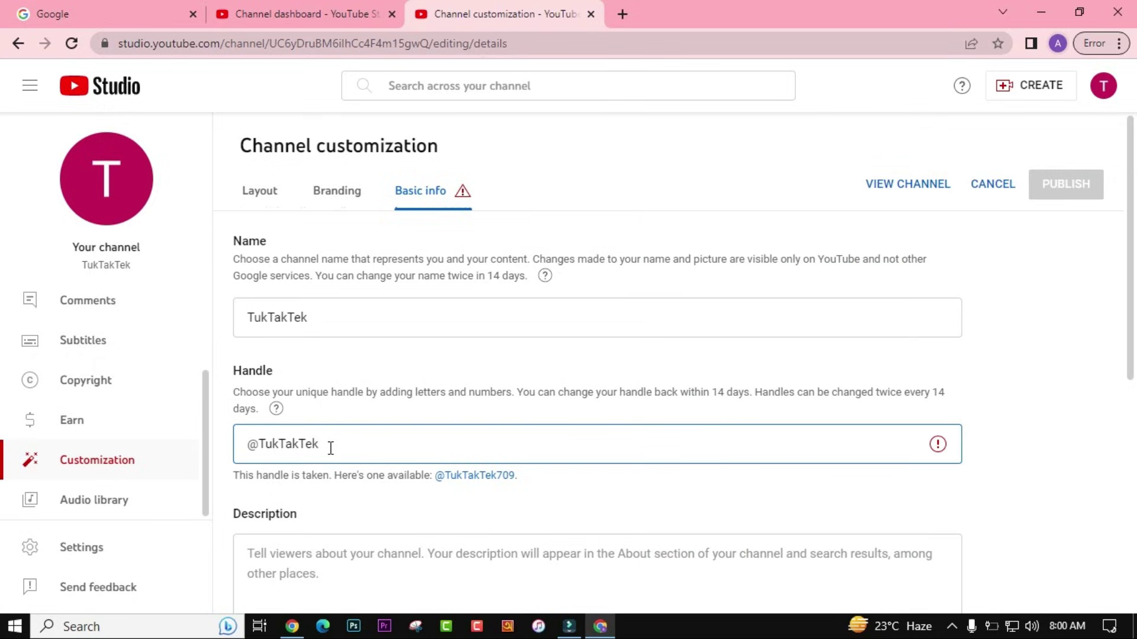
pyautogui.write('01')
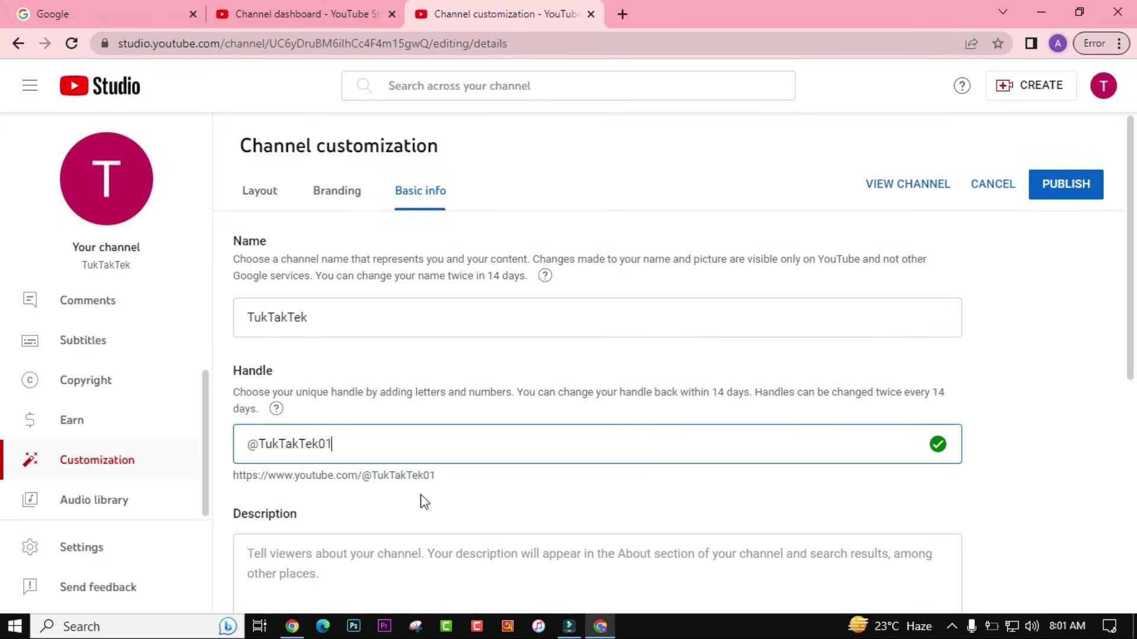
pyautogui.click(1072, 193)
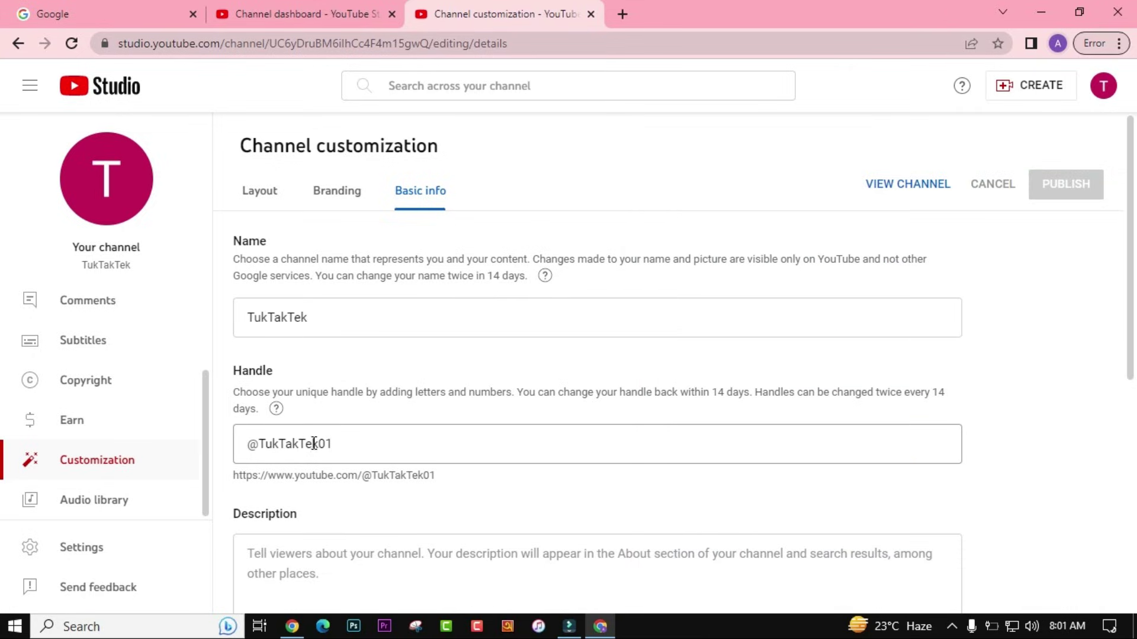
pyautogui.moveTo(318, 445); pyautogui.dragTo(263, 445)
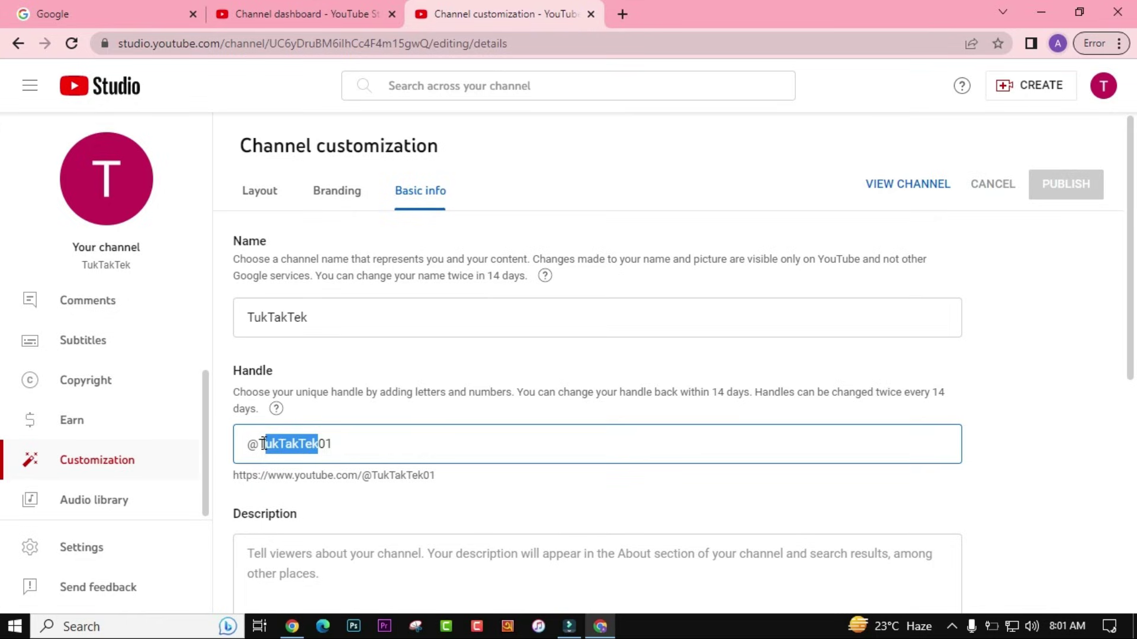
pyautogui.scroll(-6, 548, 446)
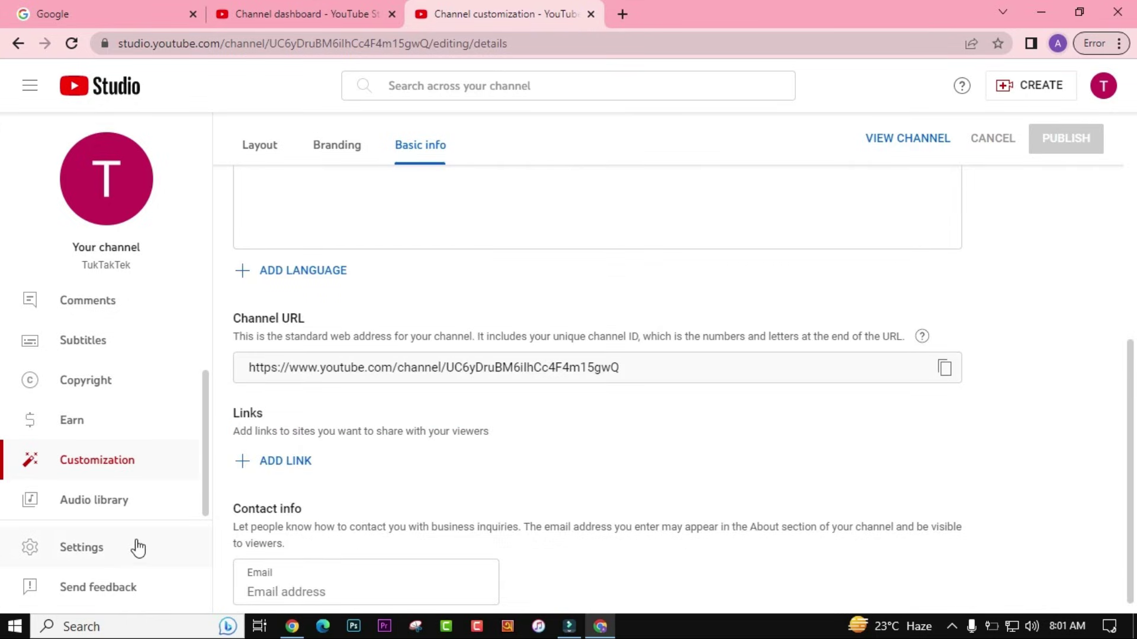
# - In Settings > Channel > Feature eligibility, expand Intermediate features and start phone number verification
pyautogui.click(96, 546)
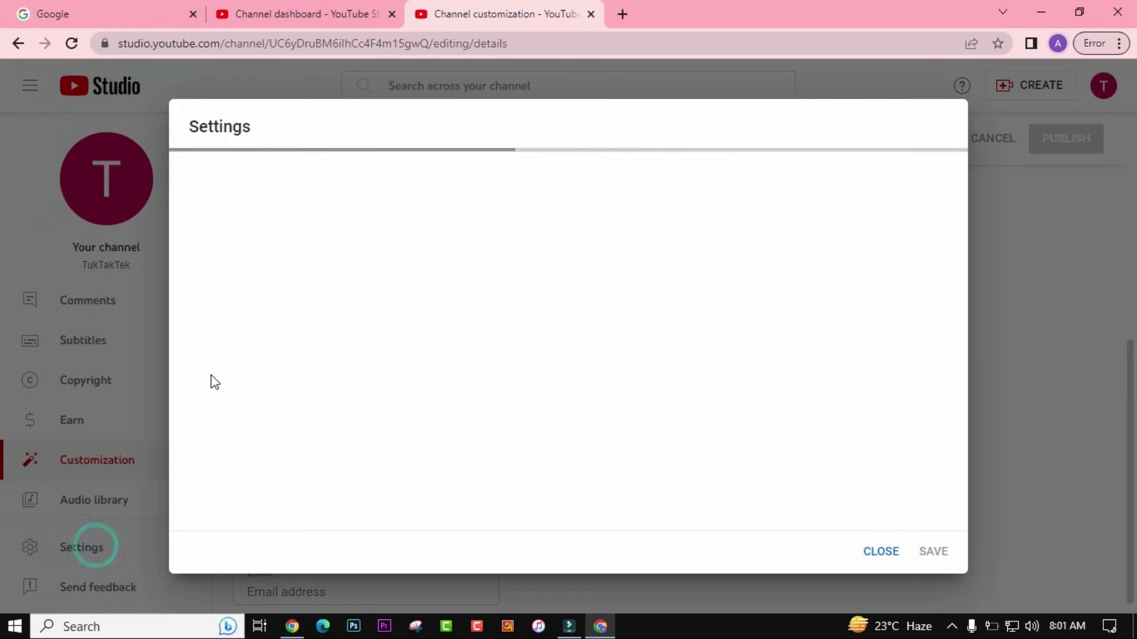
pyautogui.click(235, 221)
pyautogui.click(686, 184)
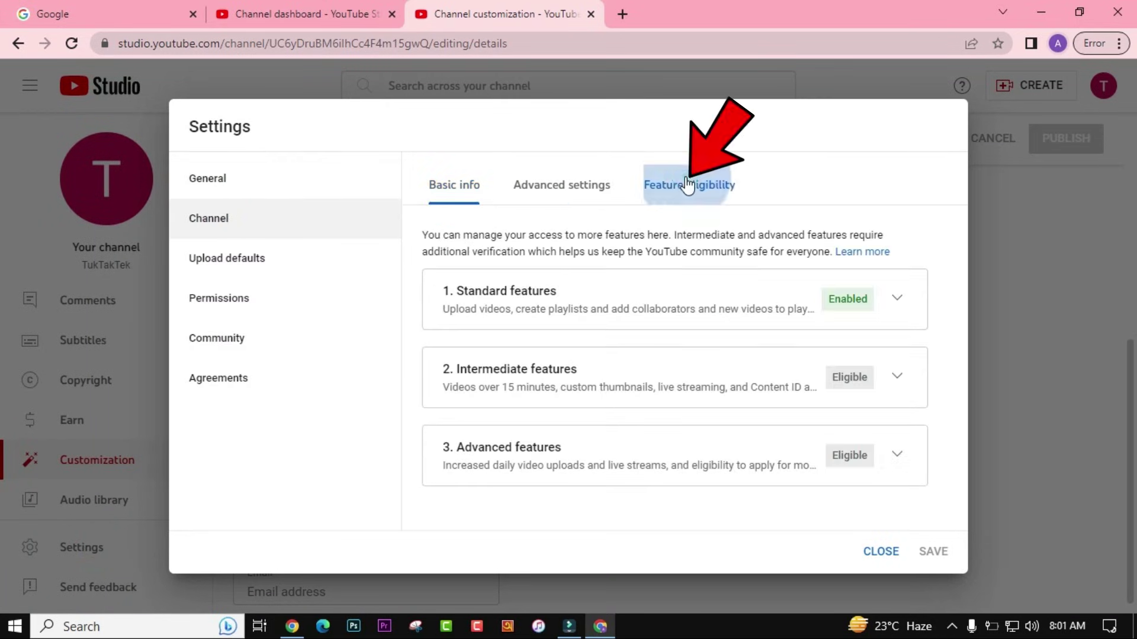
pyautogui.click(898, 298)
pyautogui.scroll(-3, 566, 384)
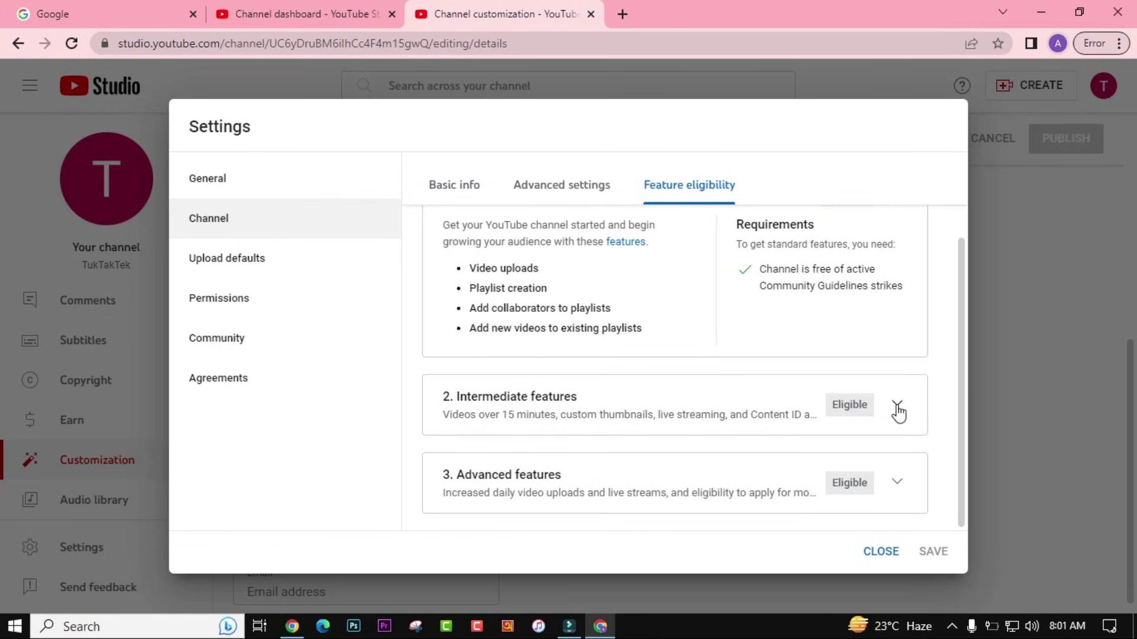
pyautogui.click(897, 404)
pyautogui.scroll(-3, 880, 411)
pyautogui.scroll(2, 615, 366)
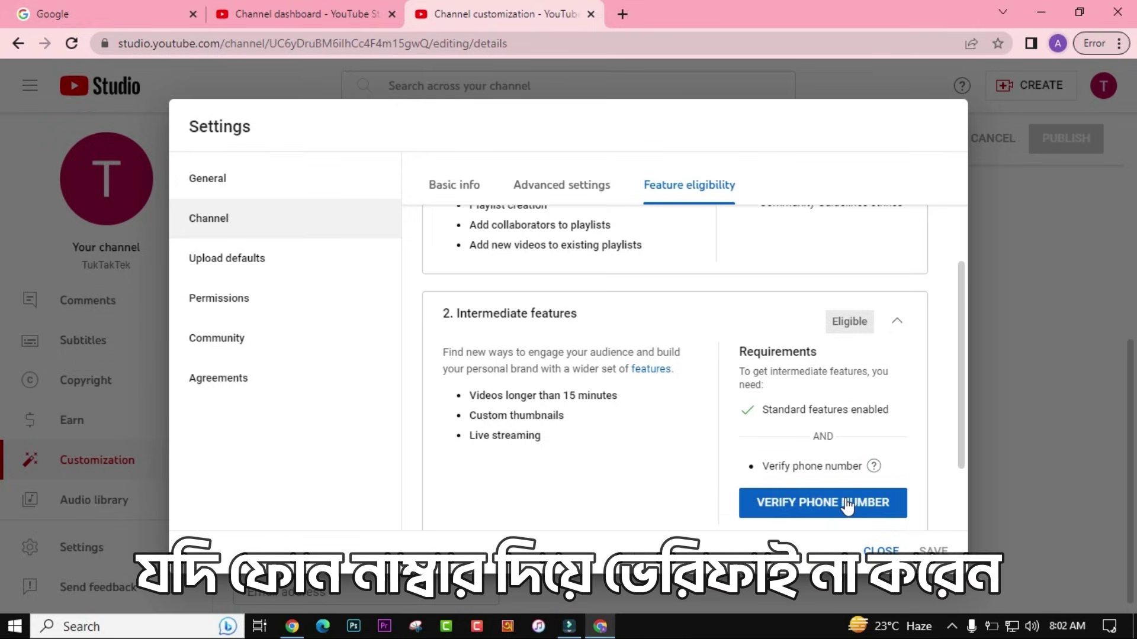
pyautogui.scroll(-2, 846, 504)
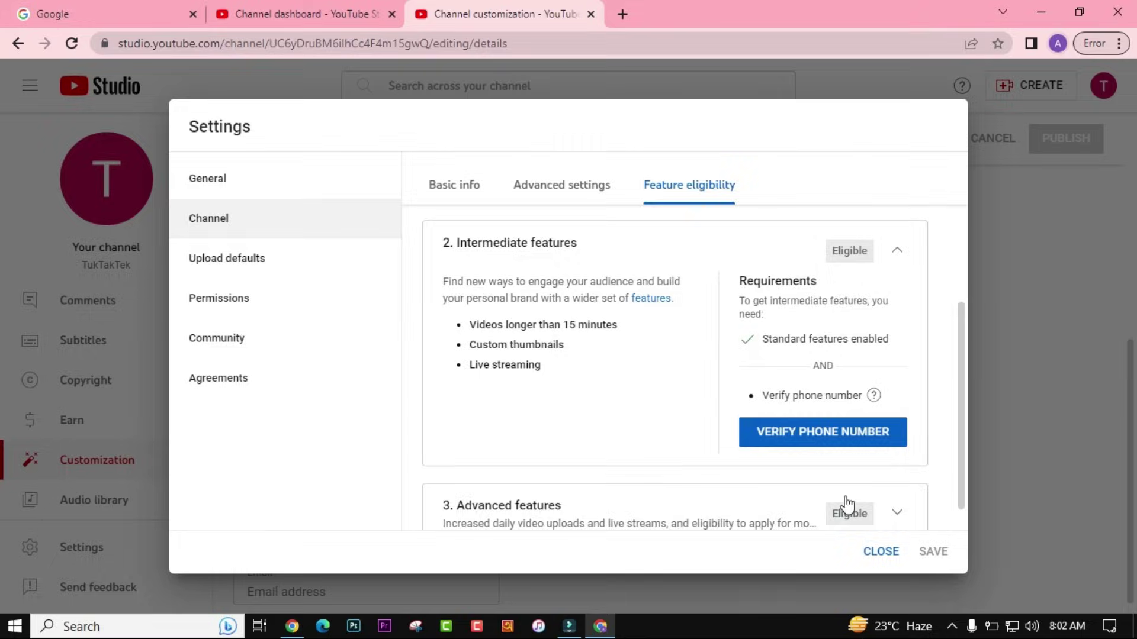
pyautogui.click(814, 422)
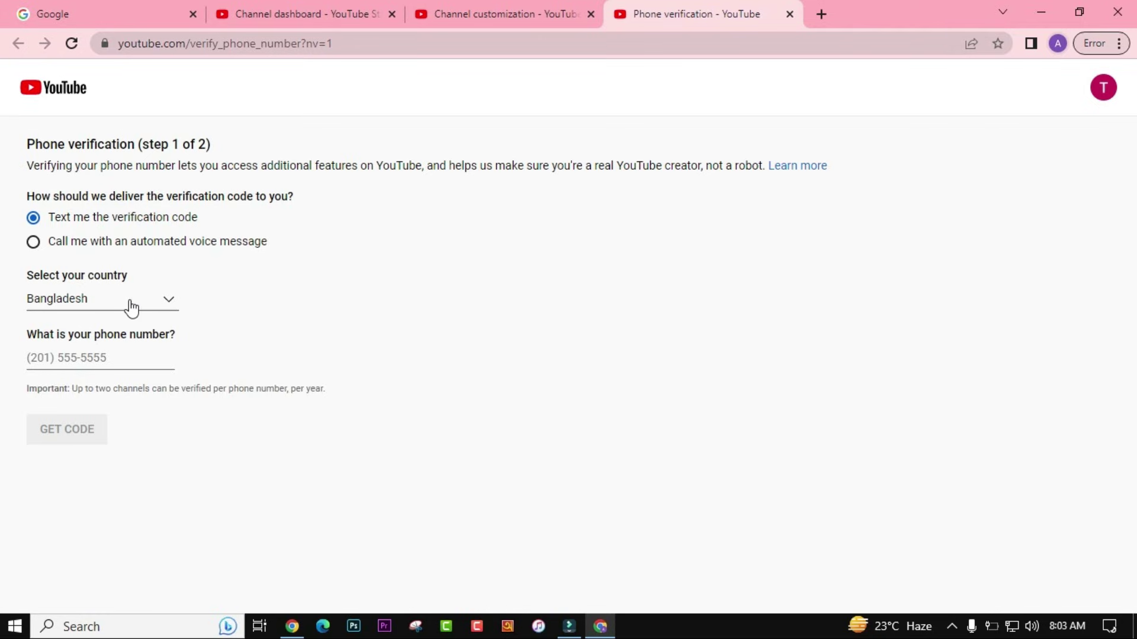
# - Enter the channel's phone number, request a code by text, and submit the six-digit code
pyautogui.click(94, 357)
pyautogui.write('0183')
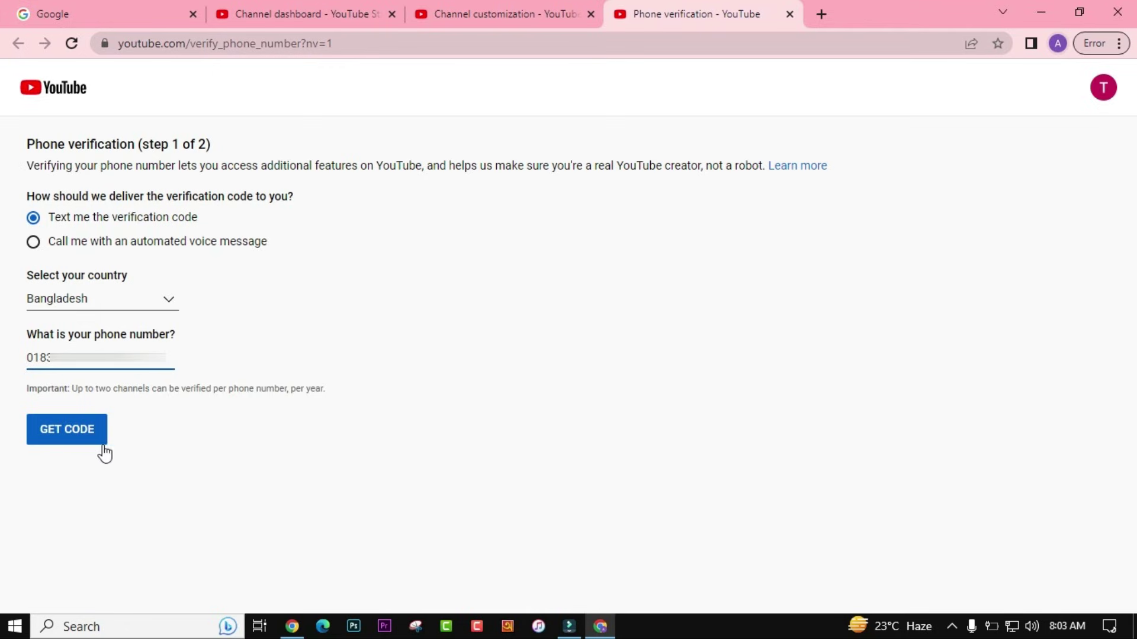
pyautogui.click(70, 436)
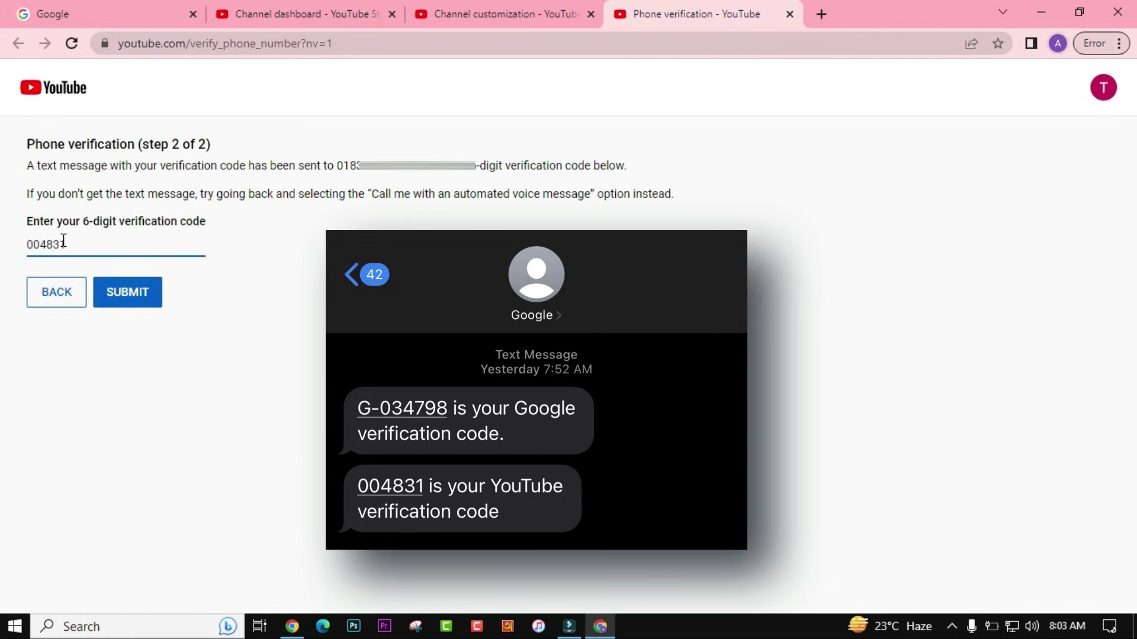
pyautogui.click(150, 298)
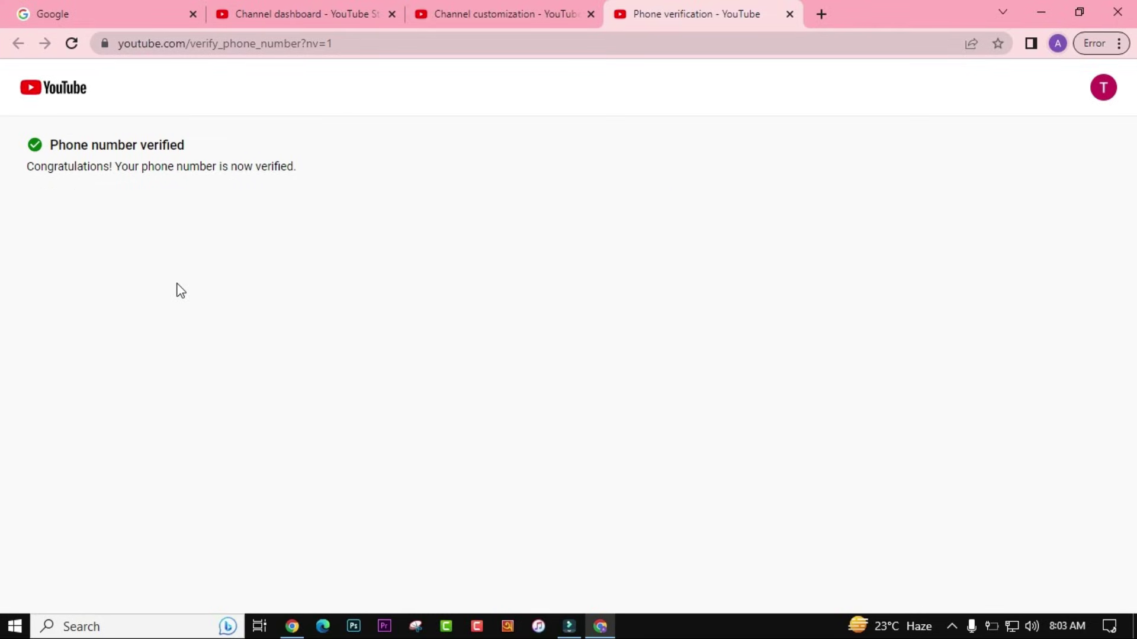
# - Close the phone verification tab, recheck Feature eligibility for intermediate features, and close Settings
pyautogui.click(559, 4)
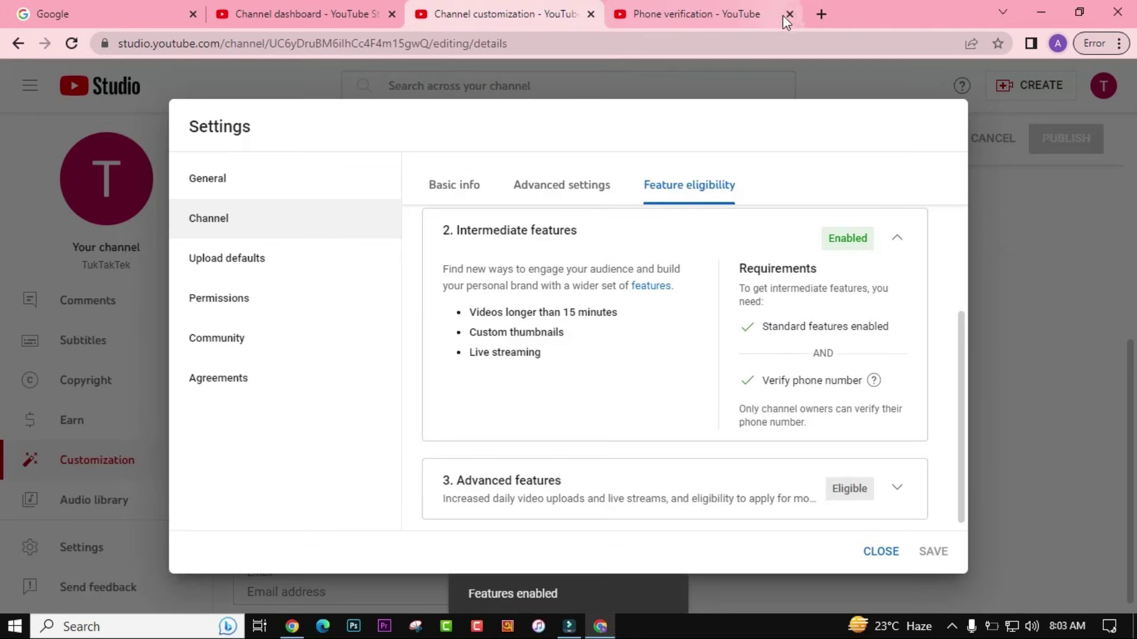
pyautogui.click(790, 13)
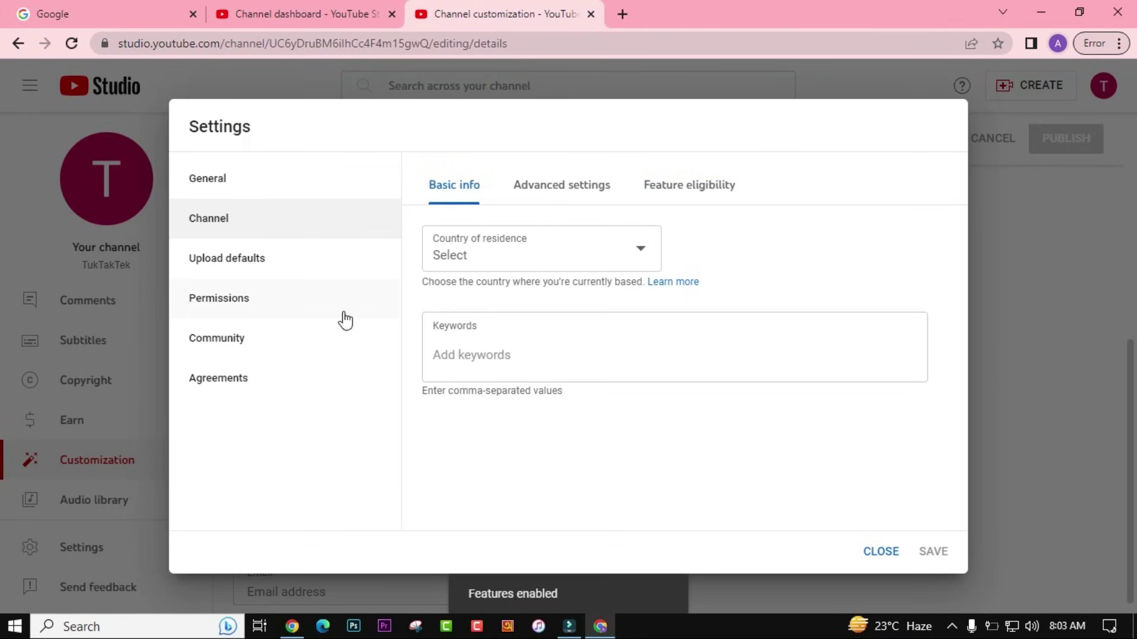
pyautogui.click(584, 186)
pyautogui.click(674, 178)
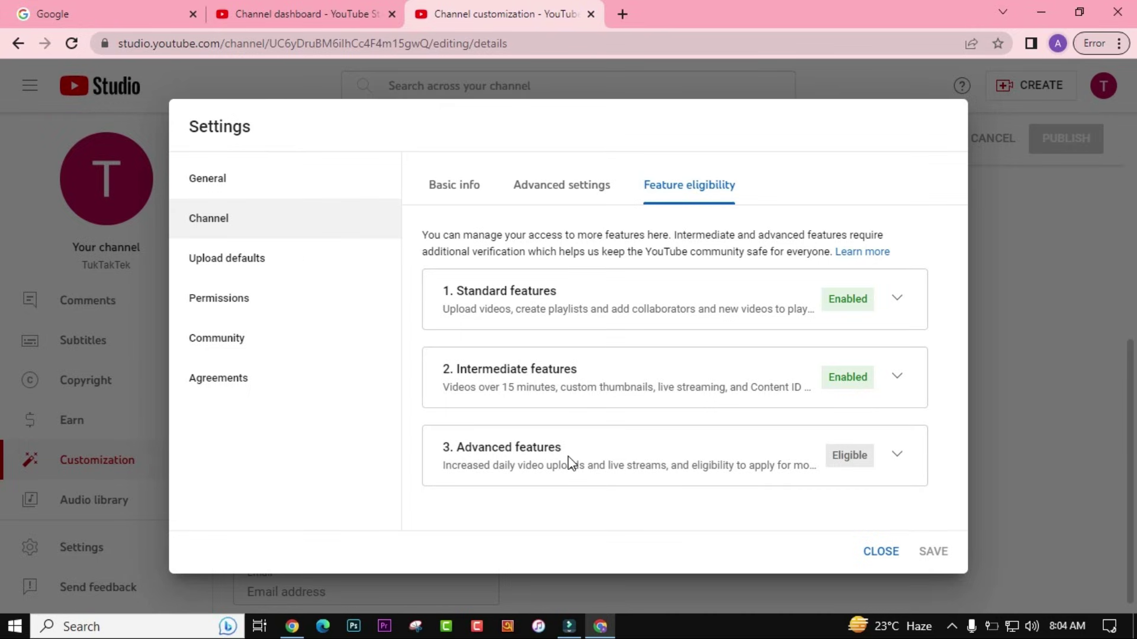
pyautogui.click(881, 552)
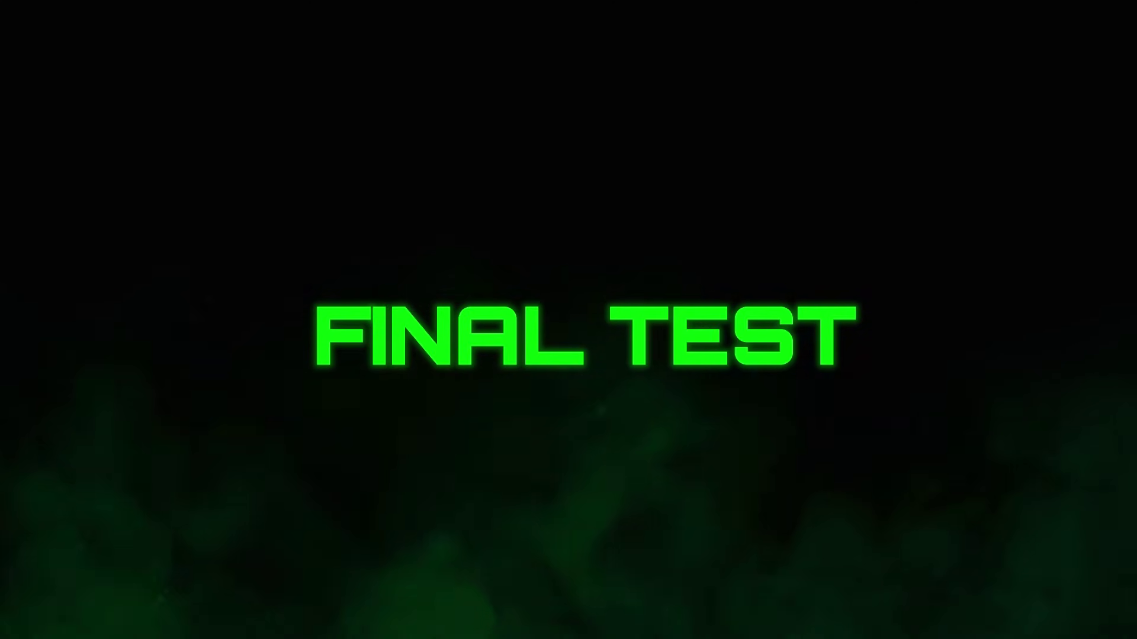
pyautogui.click(310, 39)
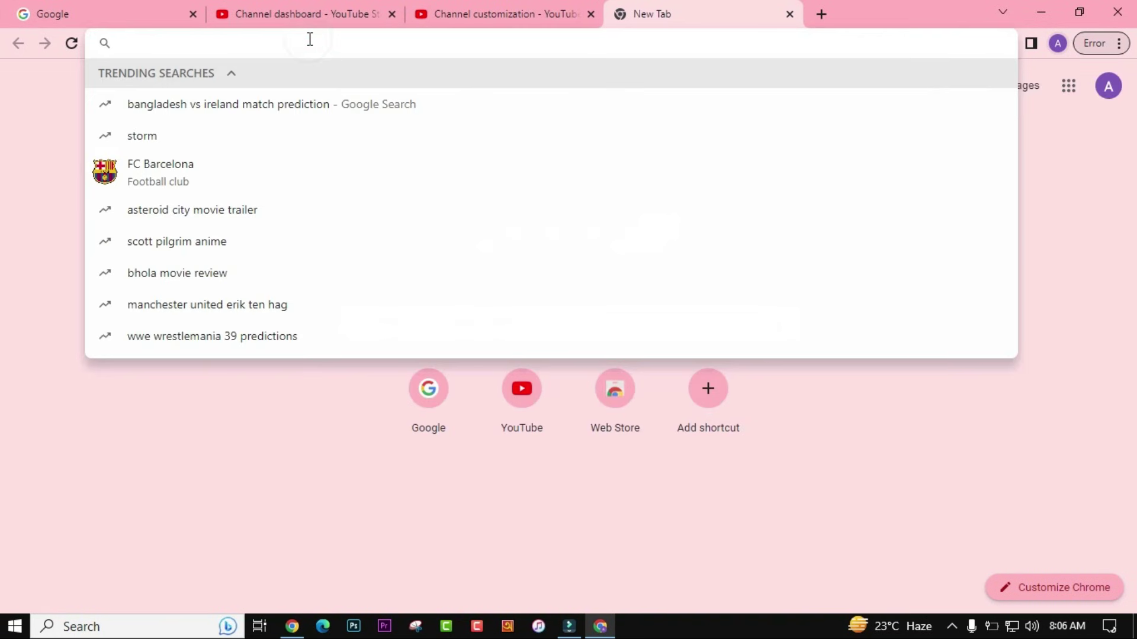
pyautogui.write('yout')
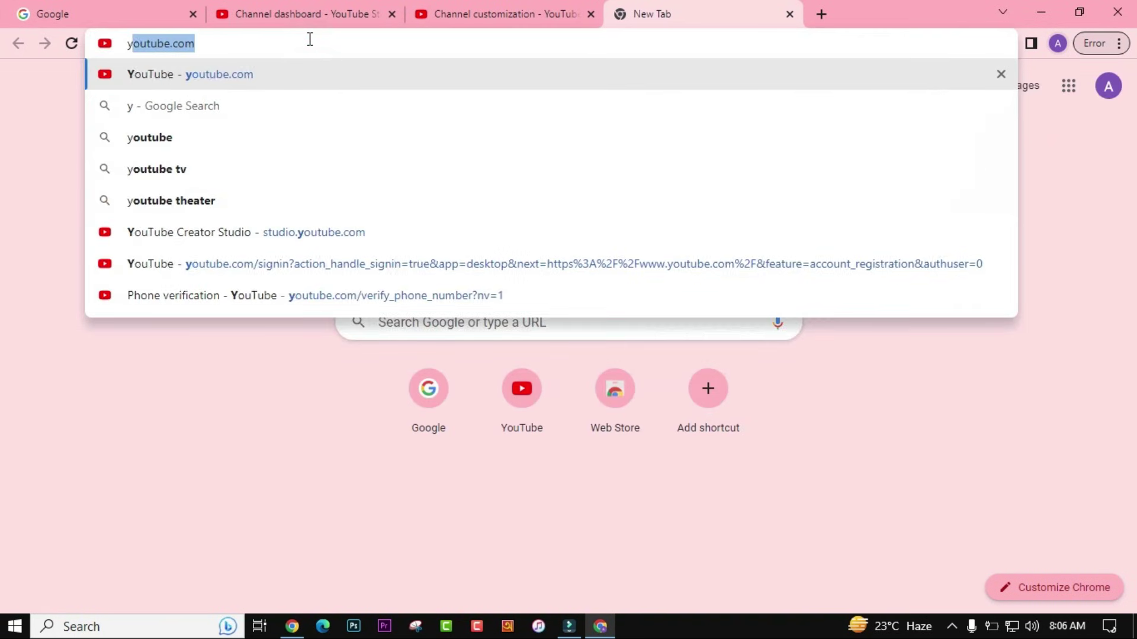
pyautogui.write('ube.com')
pyautogui.press('Return')
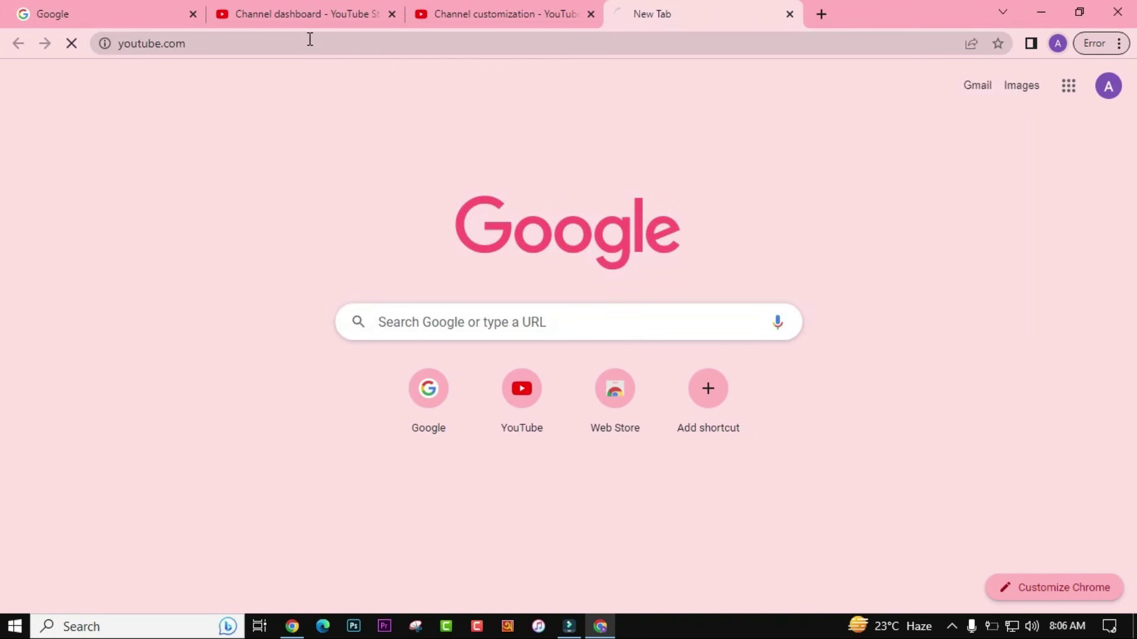
pyautogui.click(1081, 95)
pyautogui.click(1085, 90)
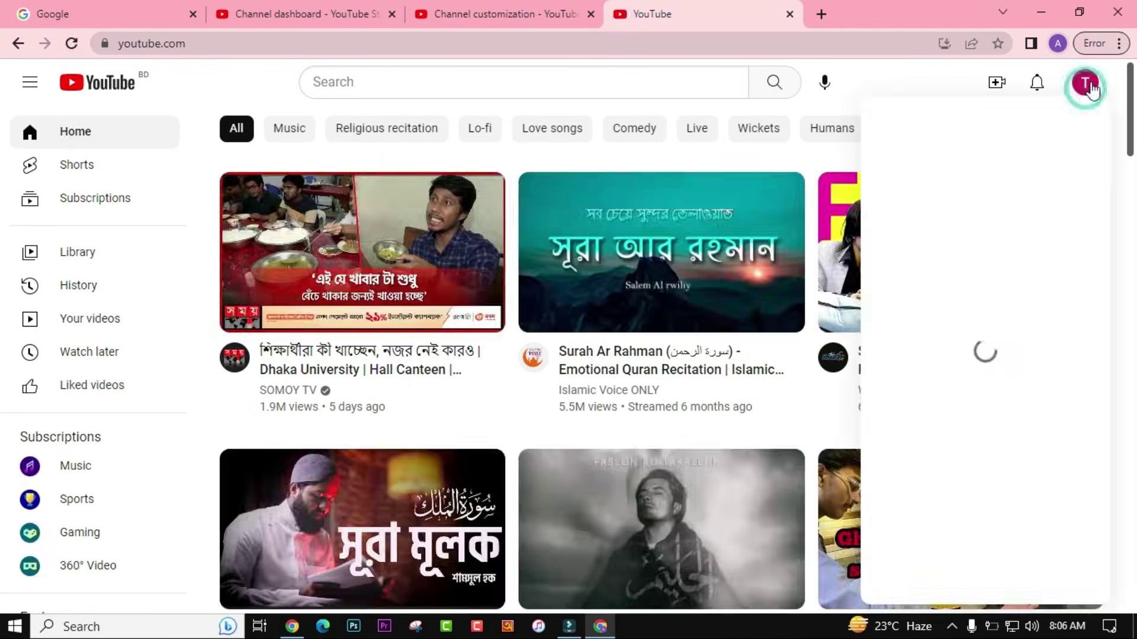
pyautogui.click(893, 189)
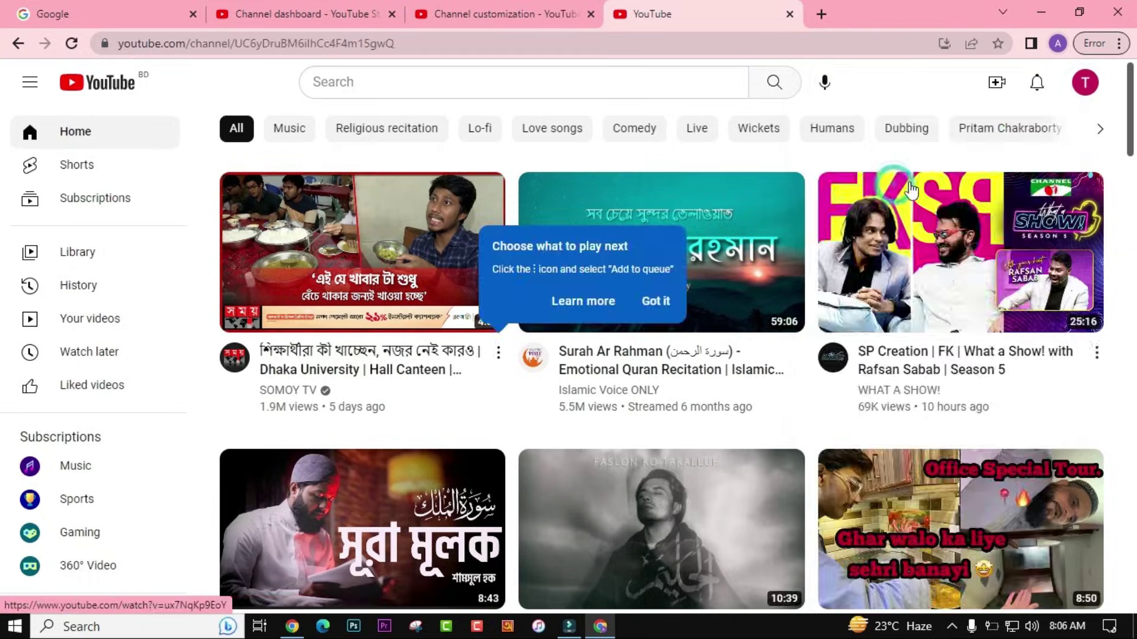
pyautogui.click(659, 301)
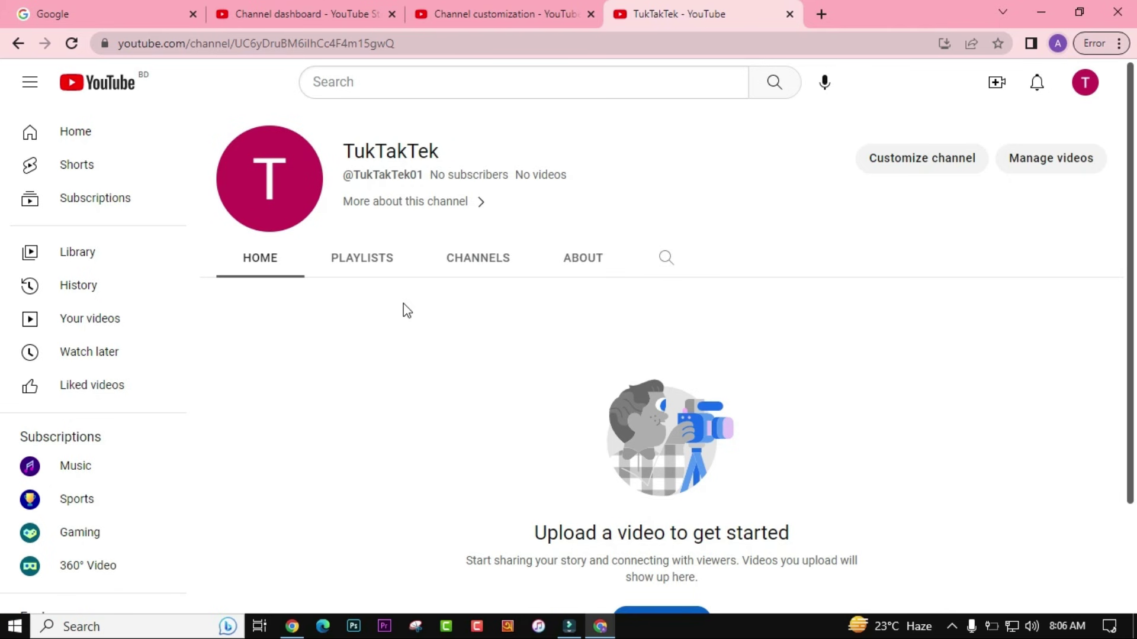